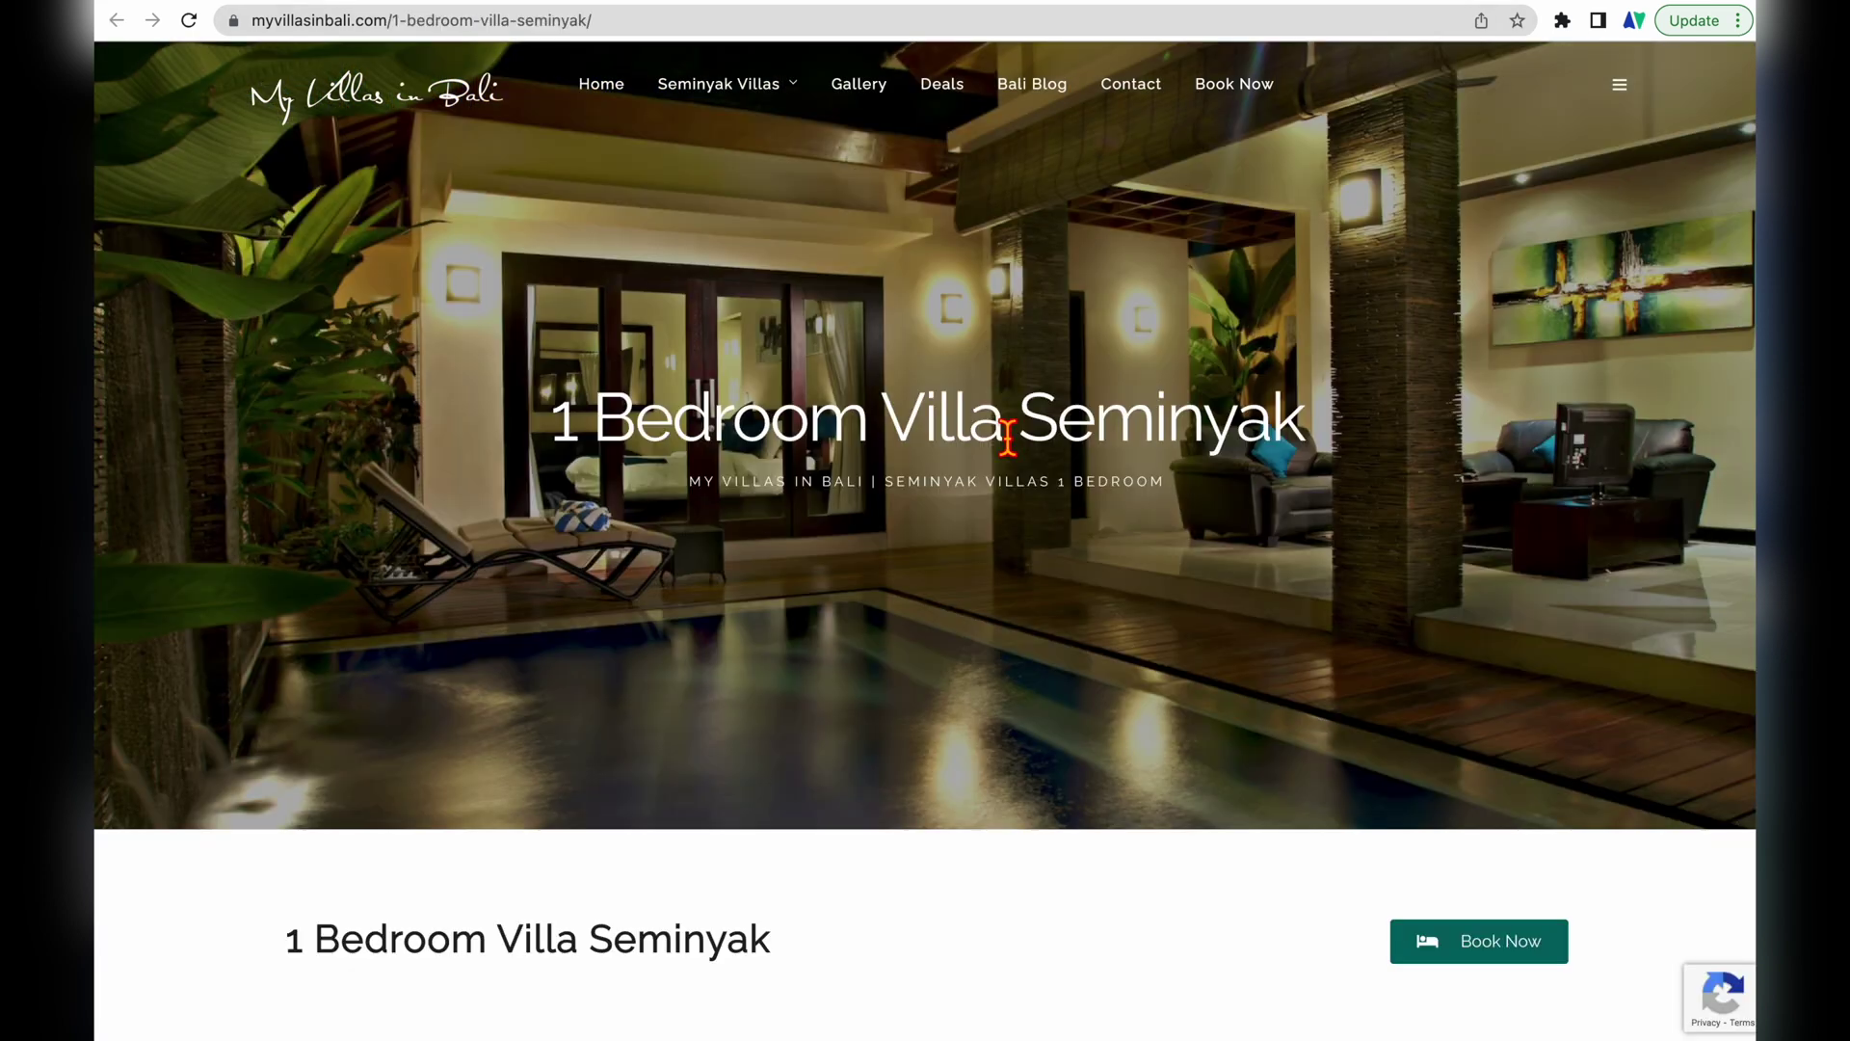
Select the villa page's full web address on the My Villas in Bali site
scroll(1123, 446, "down", 5)
scroll(1019, 454, "down", 10)
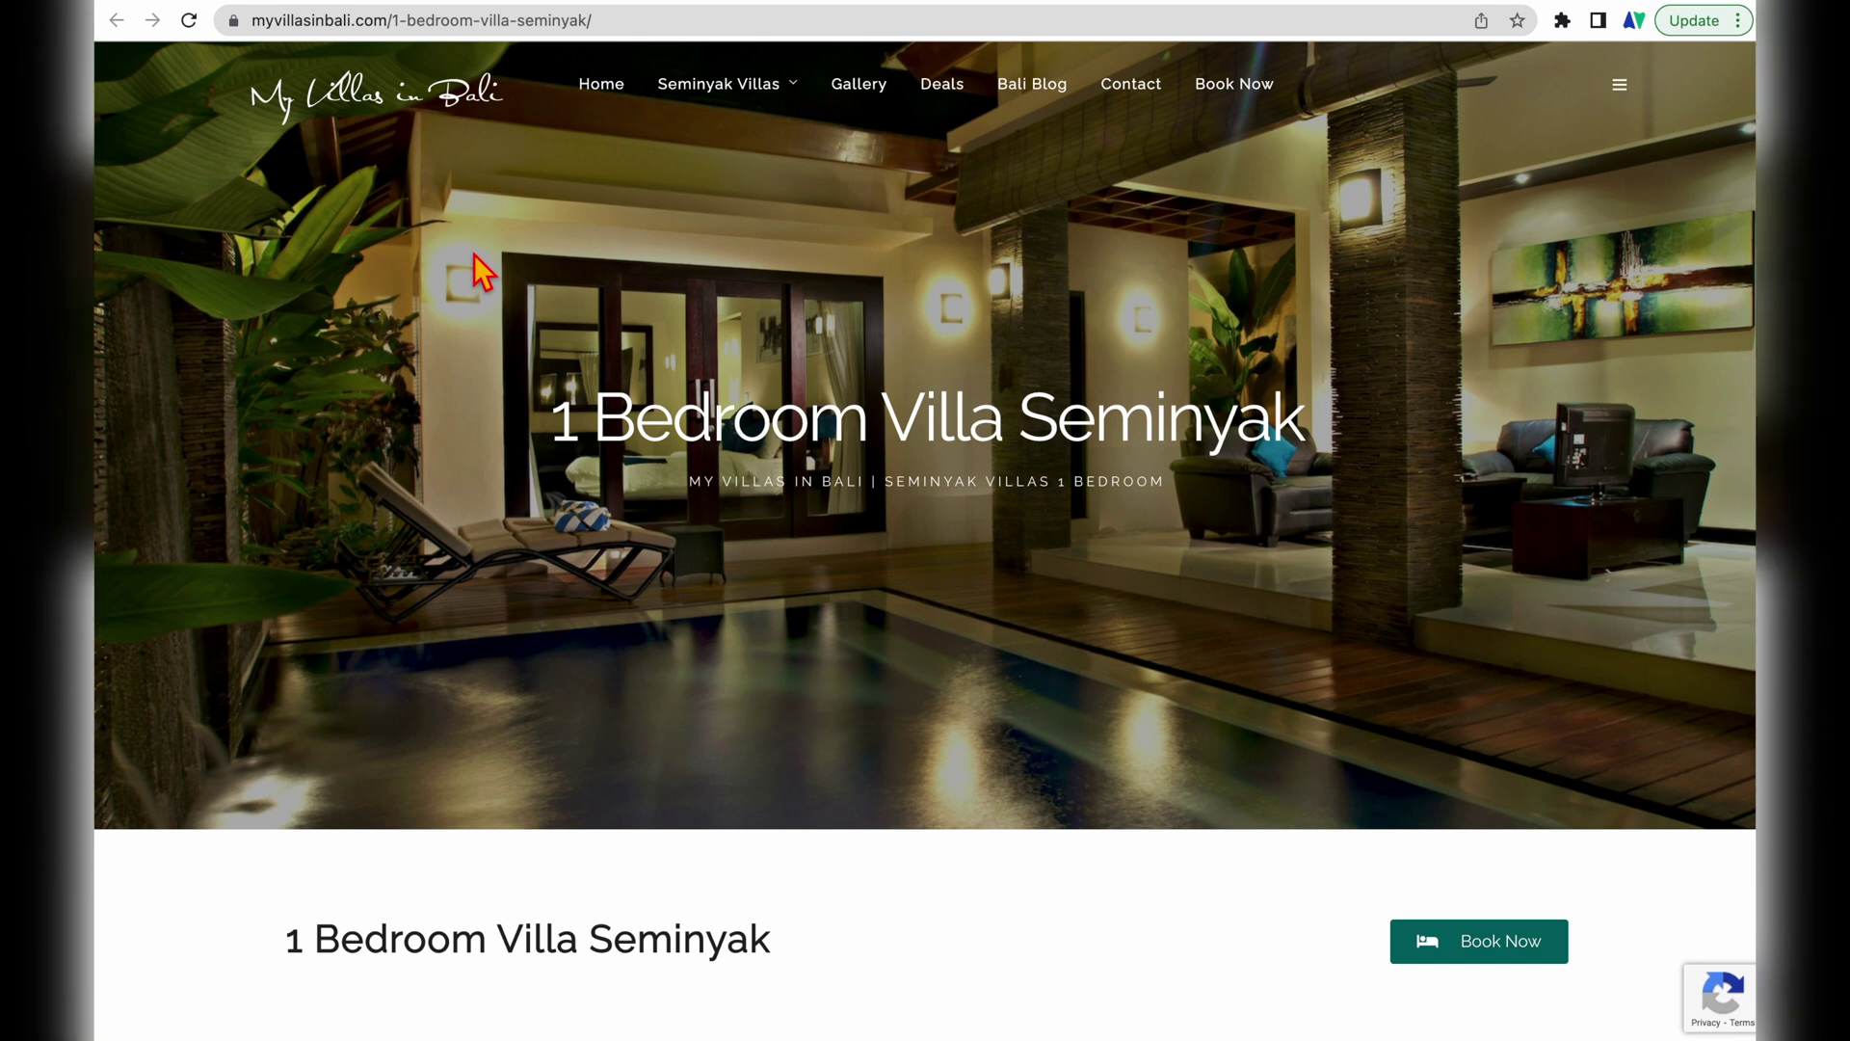
left_click(492, 20)
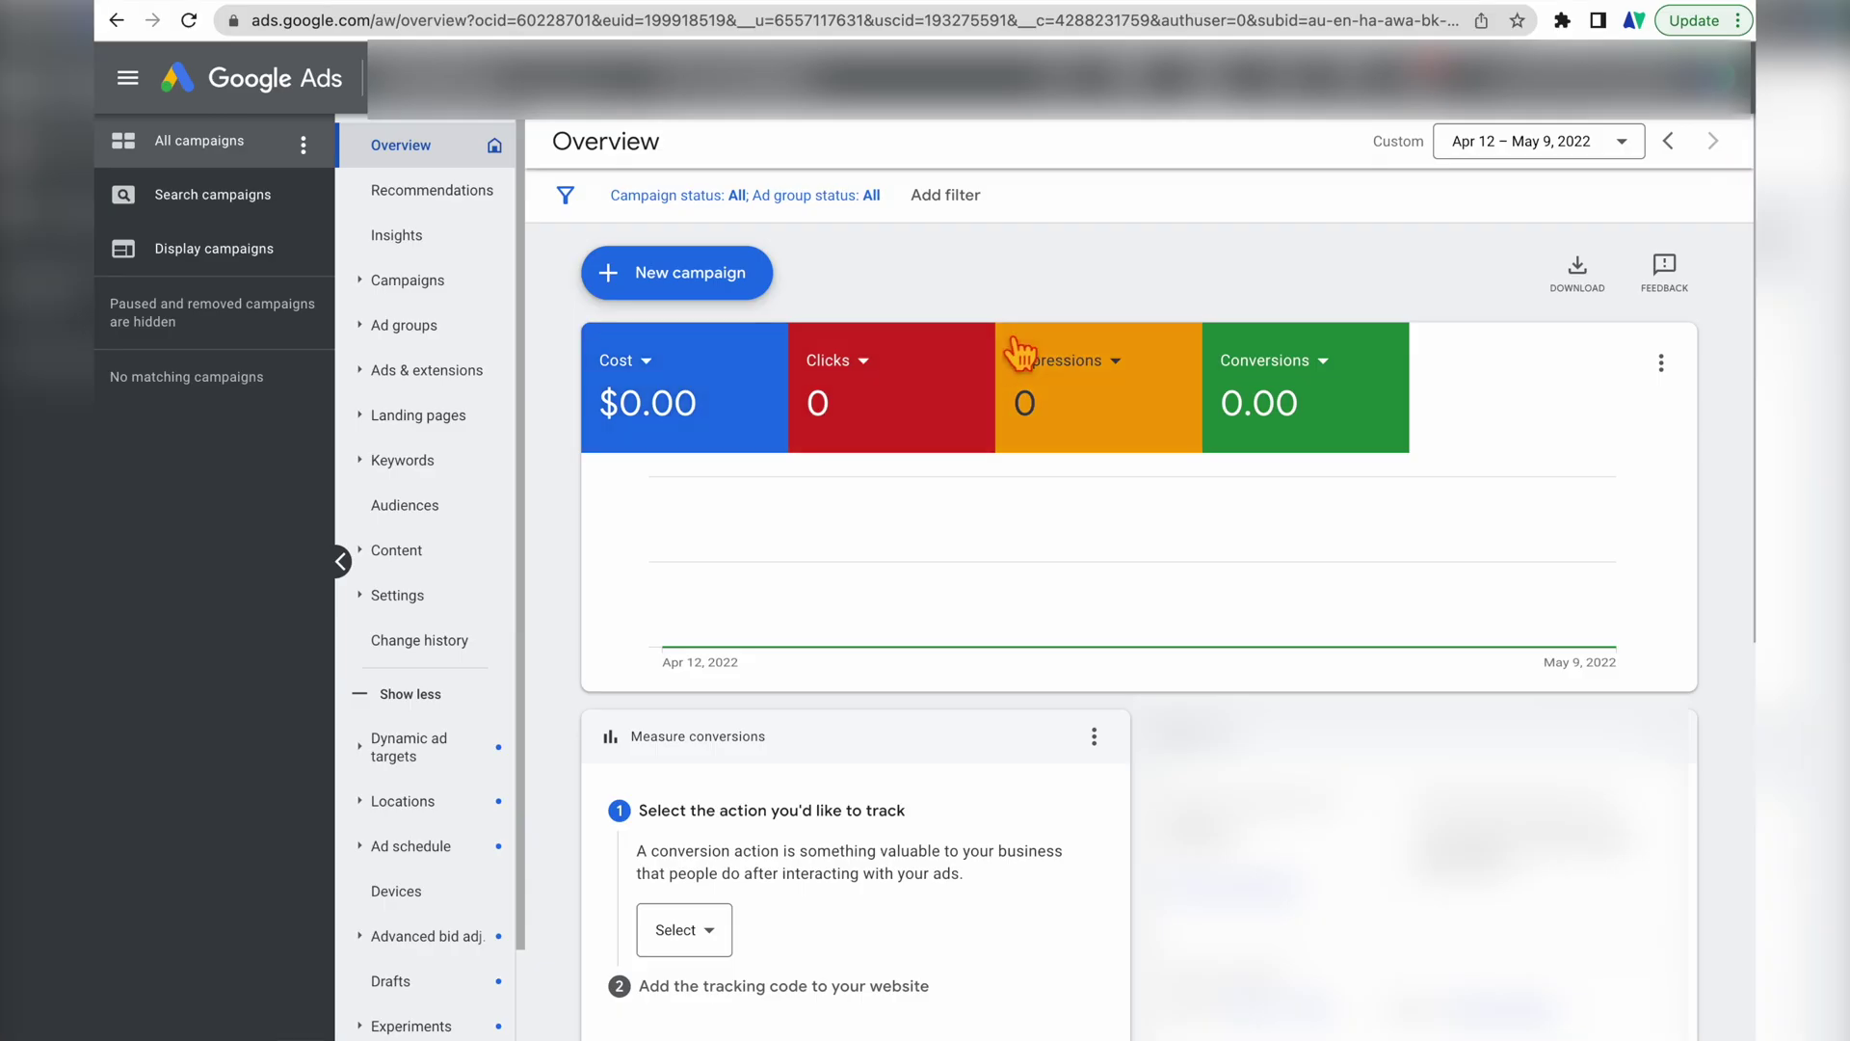
Start a new Website visitors segment from Audience manager in Tools & Settings
left_click(1210, 104)
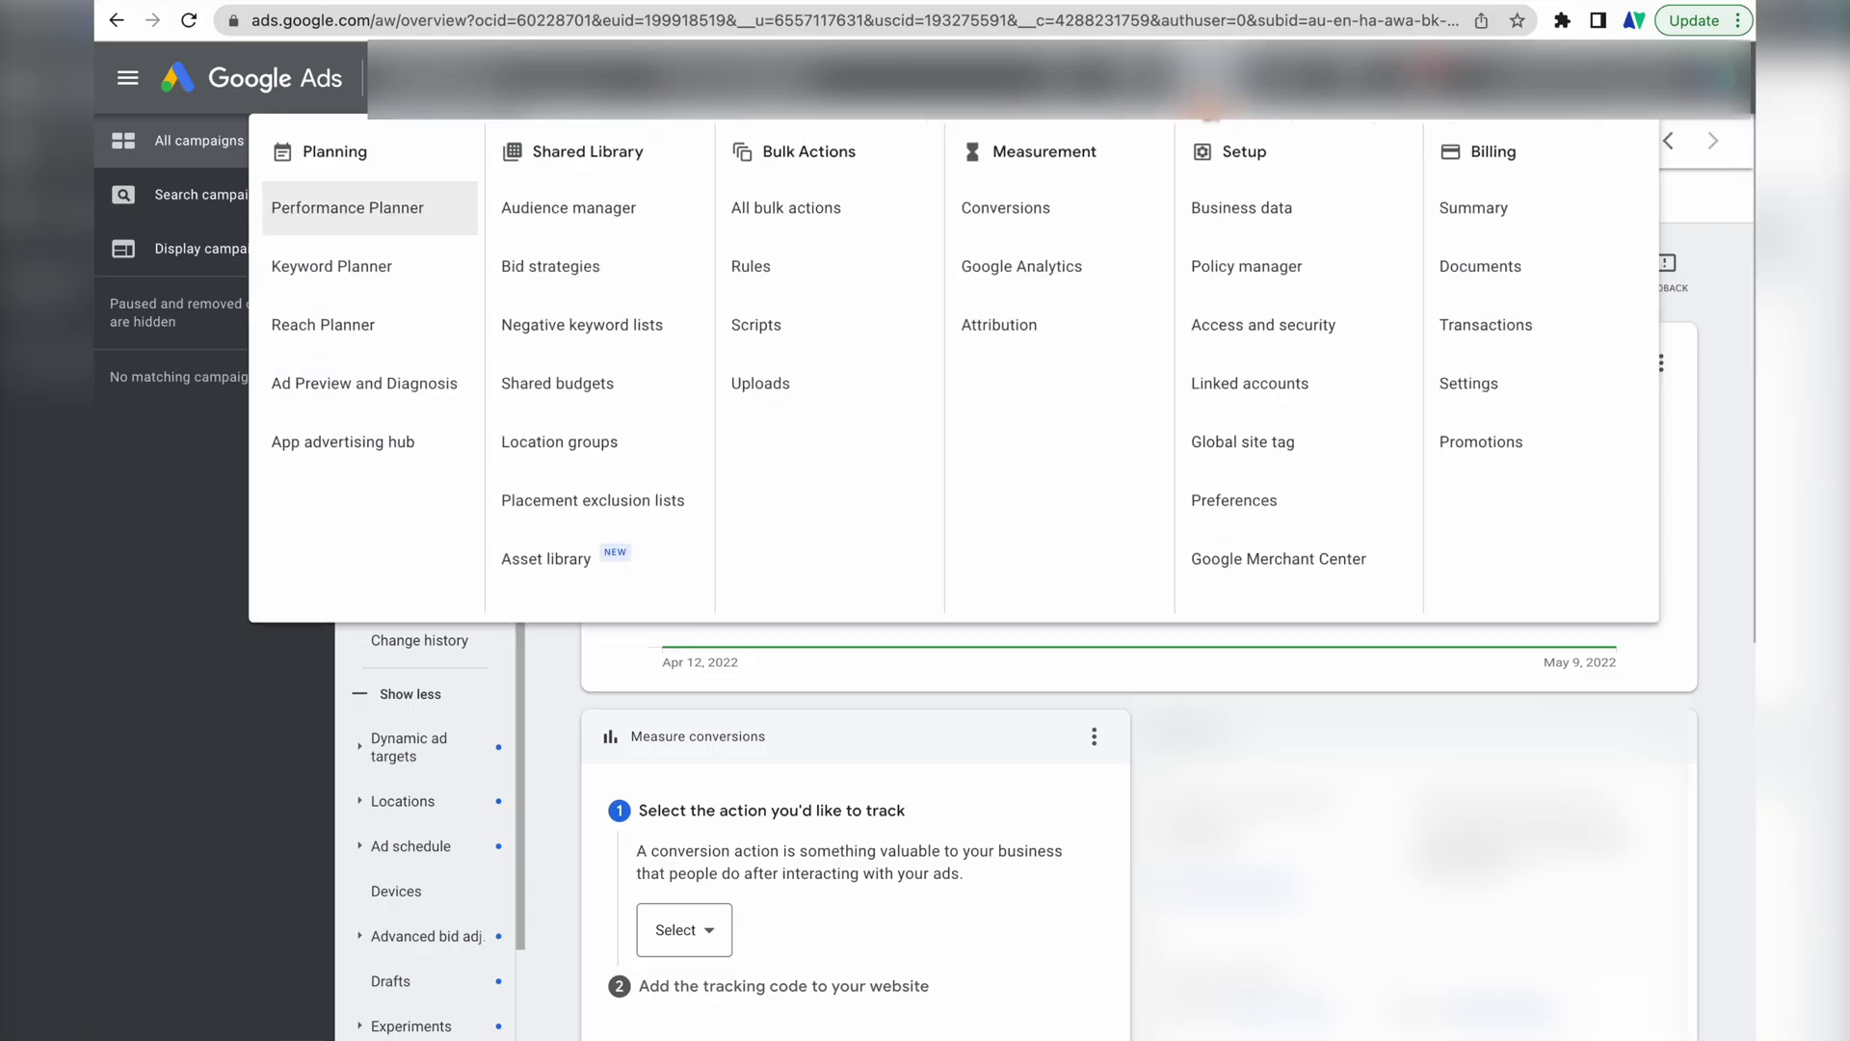
left_click(621, 231)
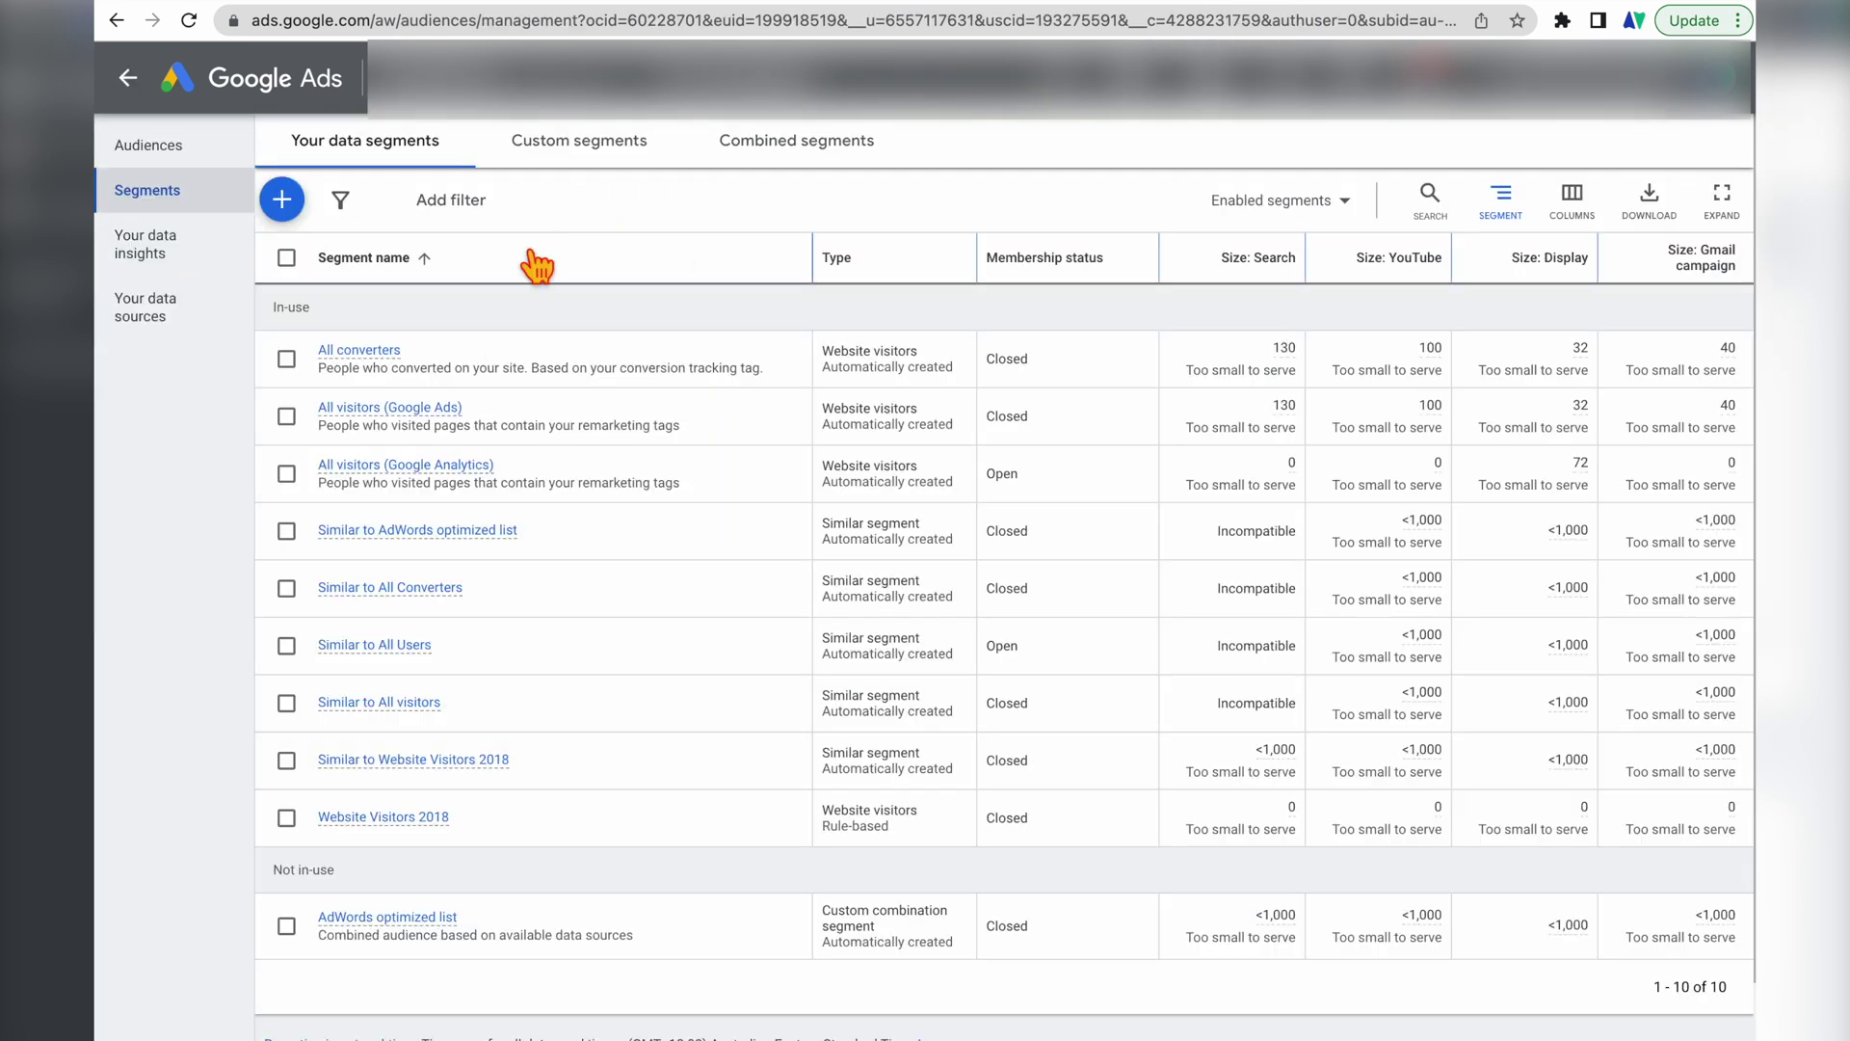
left_click(283, 199)
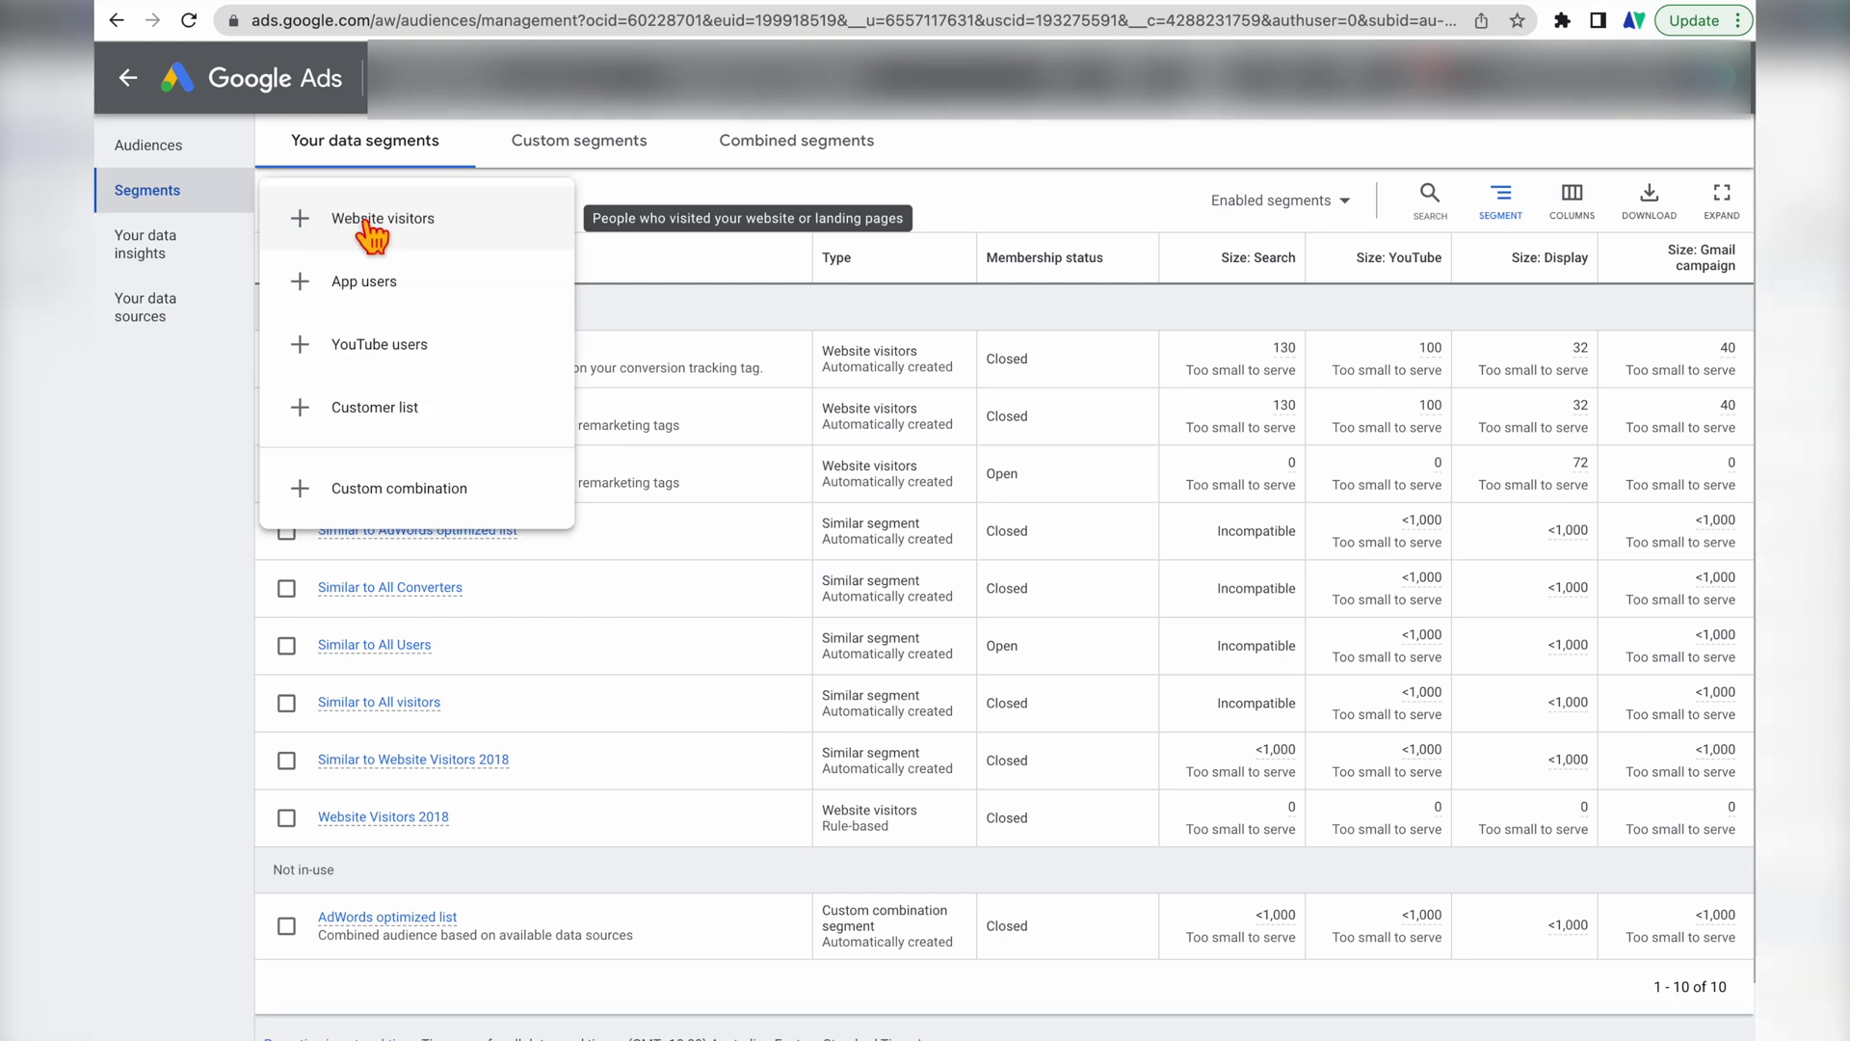
left_click(369, 224)
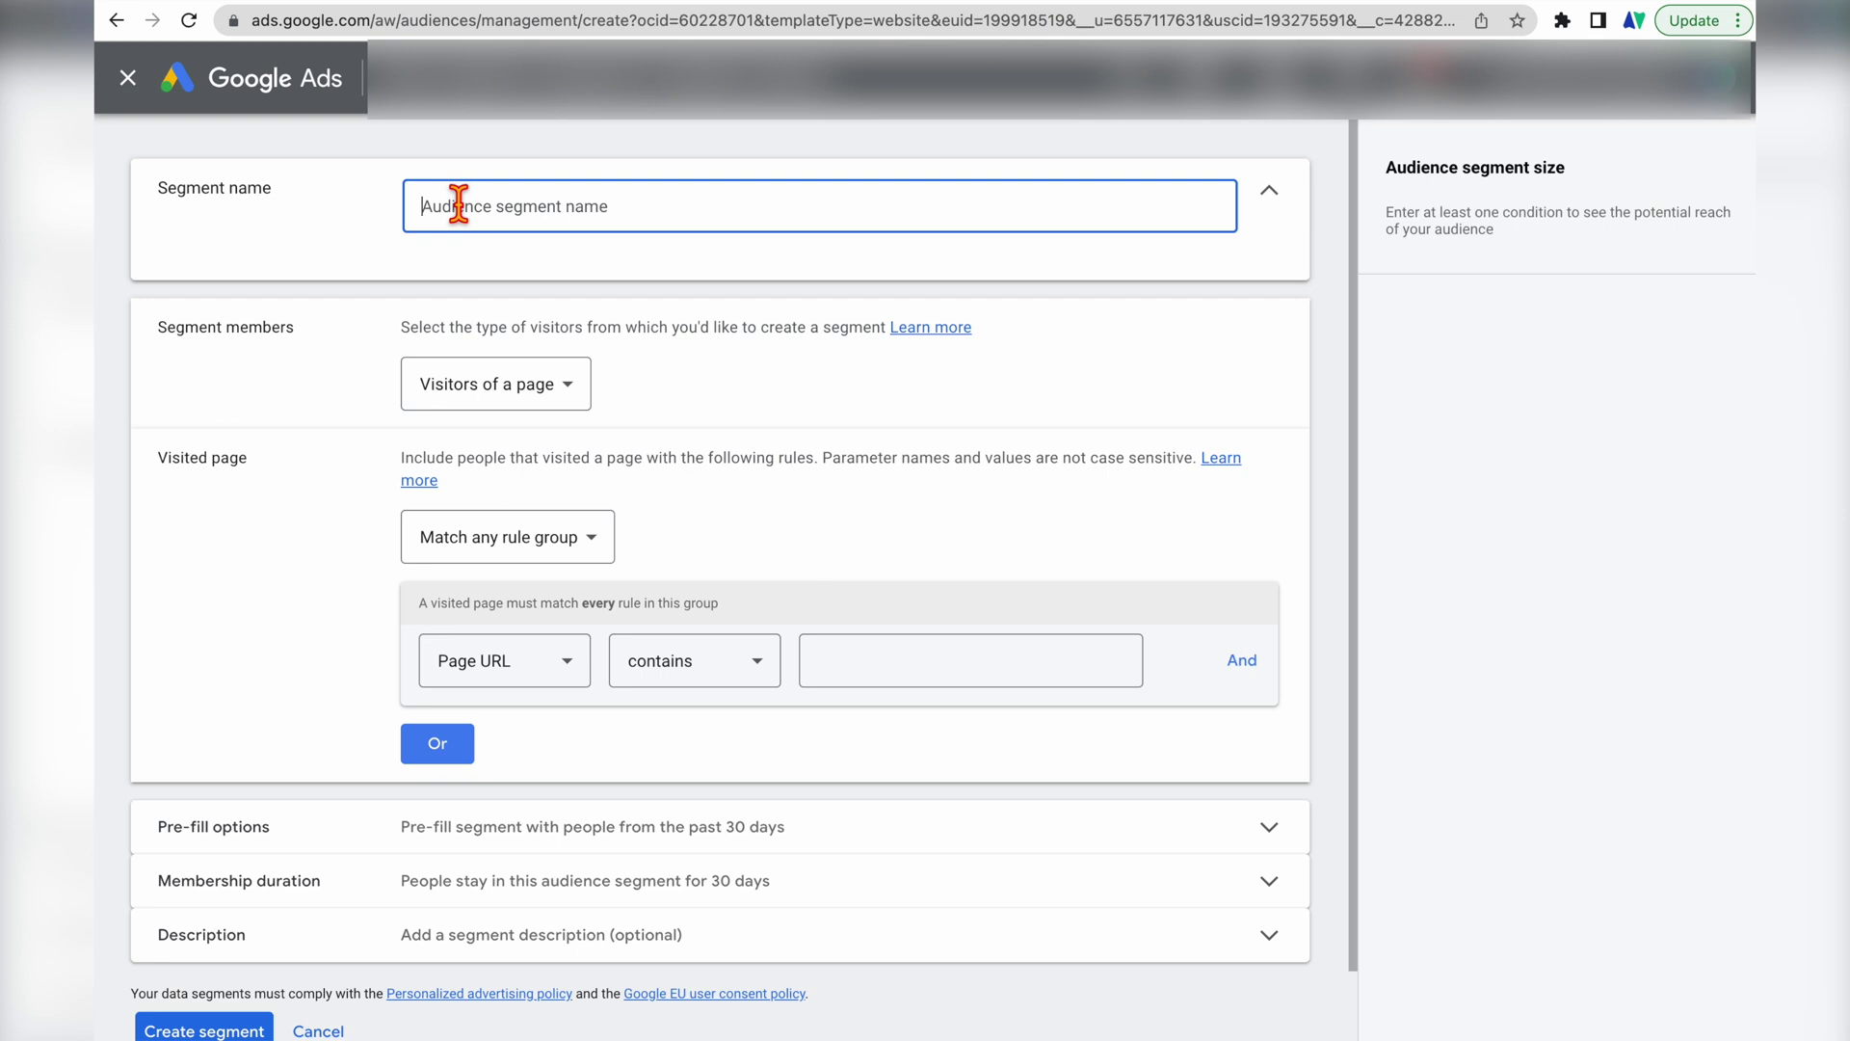
Paste 'Accommodation Page Visitors' as the segment name
type("Accommodation Page Visitors")
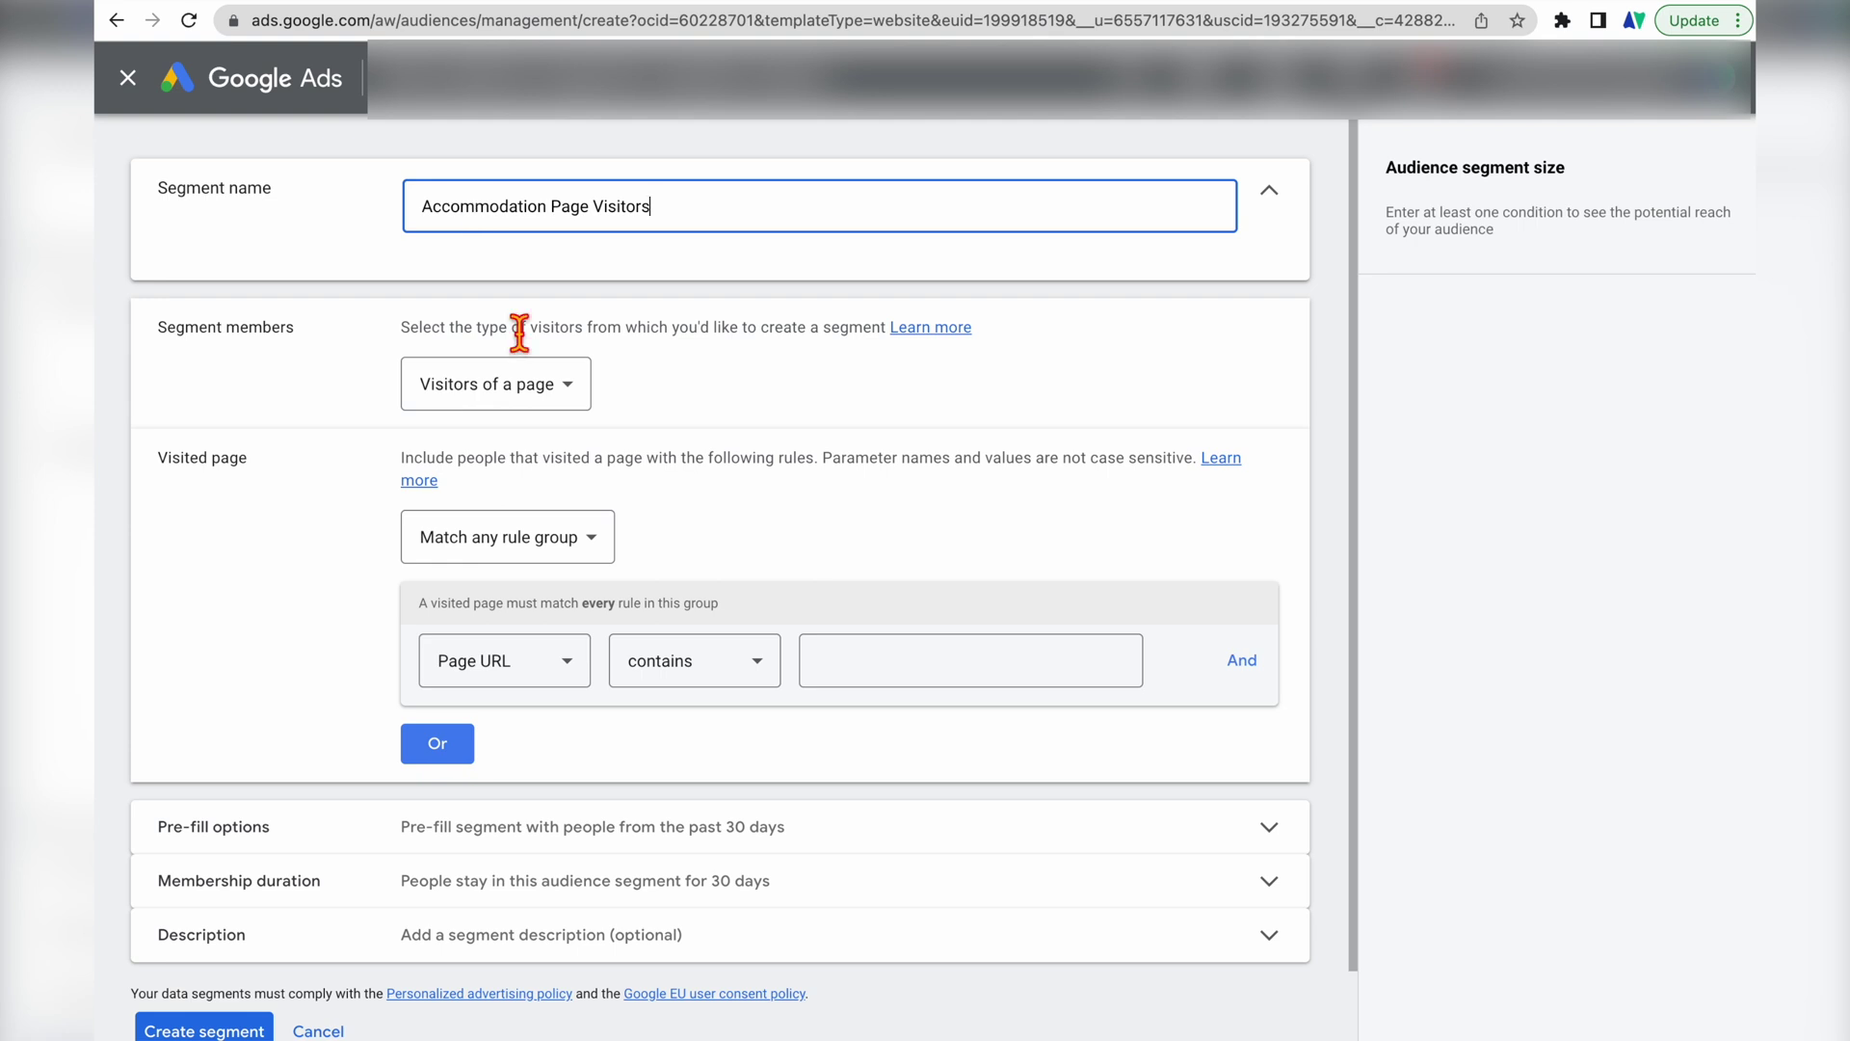
left_click(567, 400)
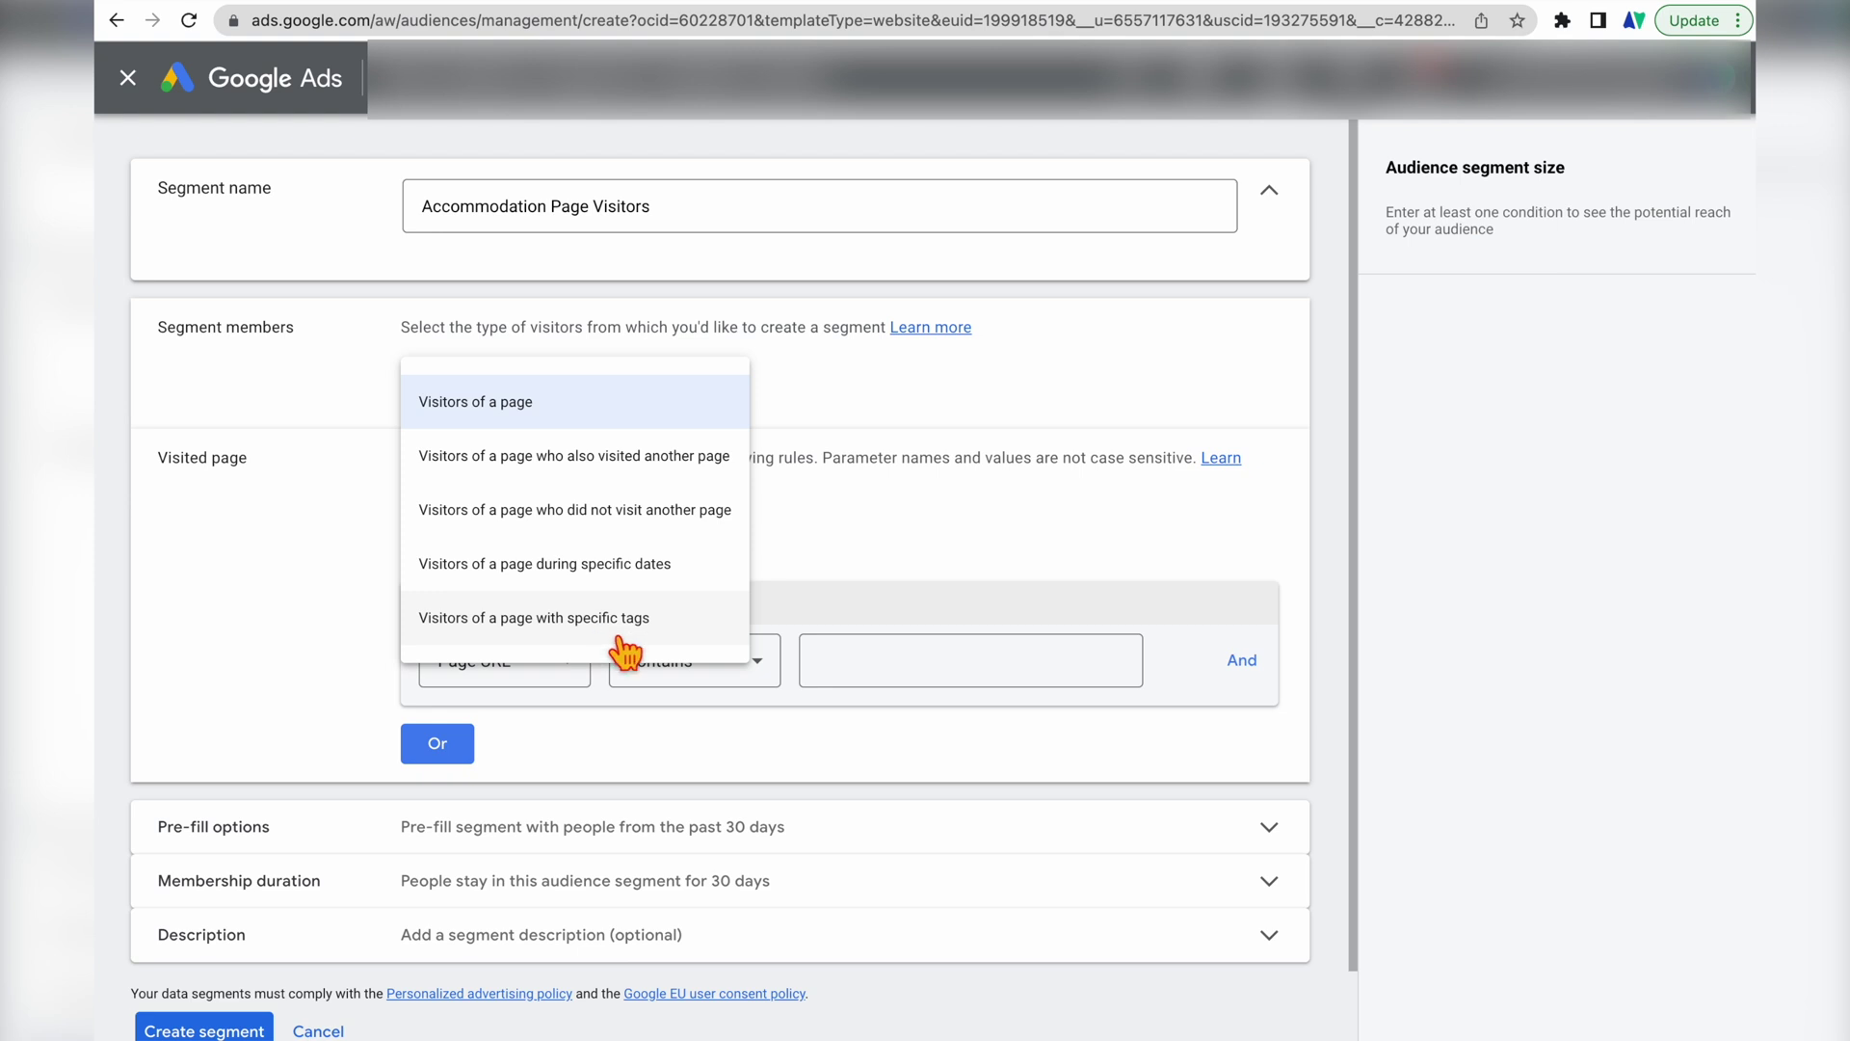
Choose 'Visitors of a page who also visited another page' and set the first rule to Page URL equals
left_click(597, 472)
left_click(540, 603)
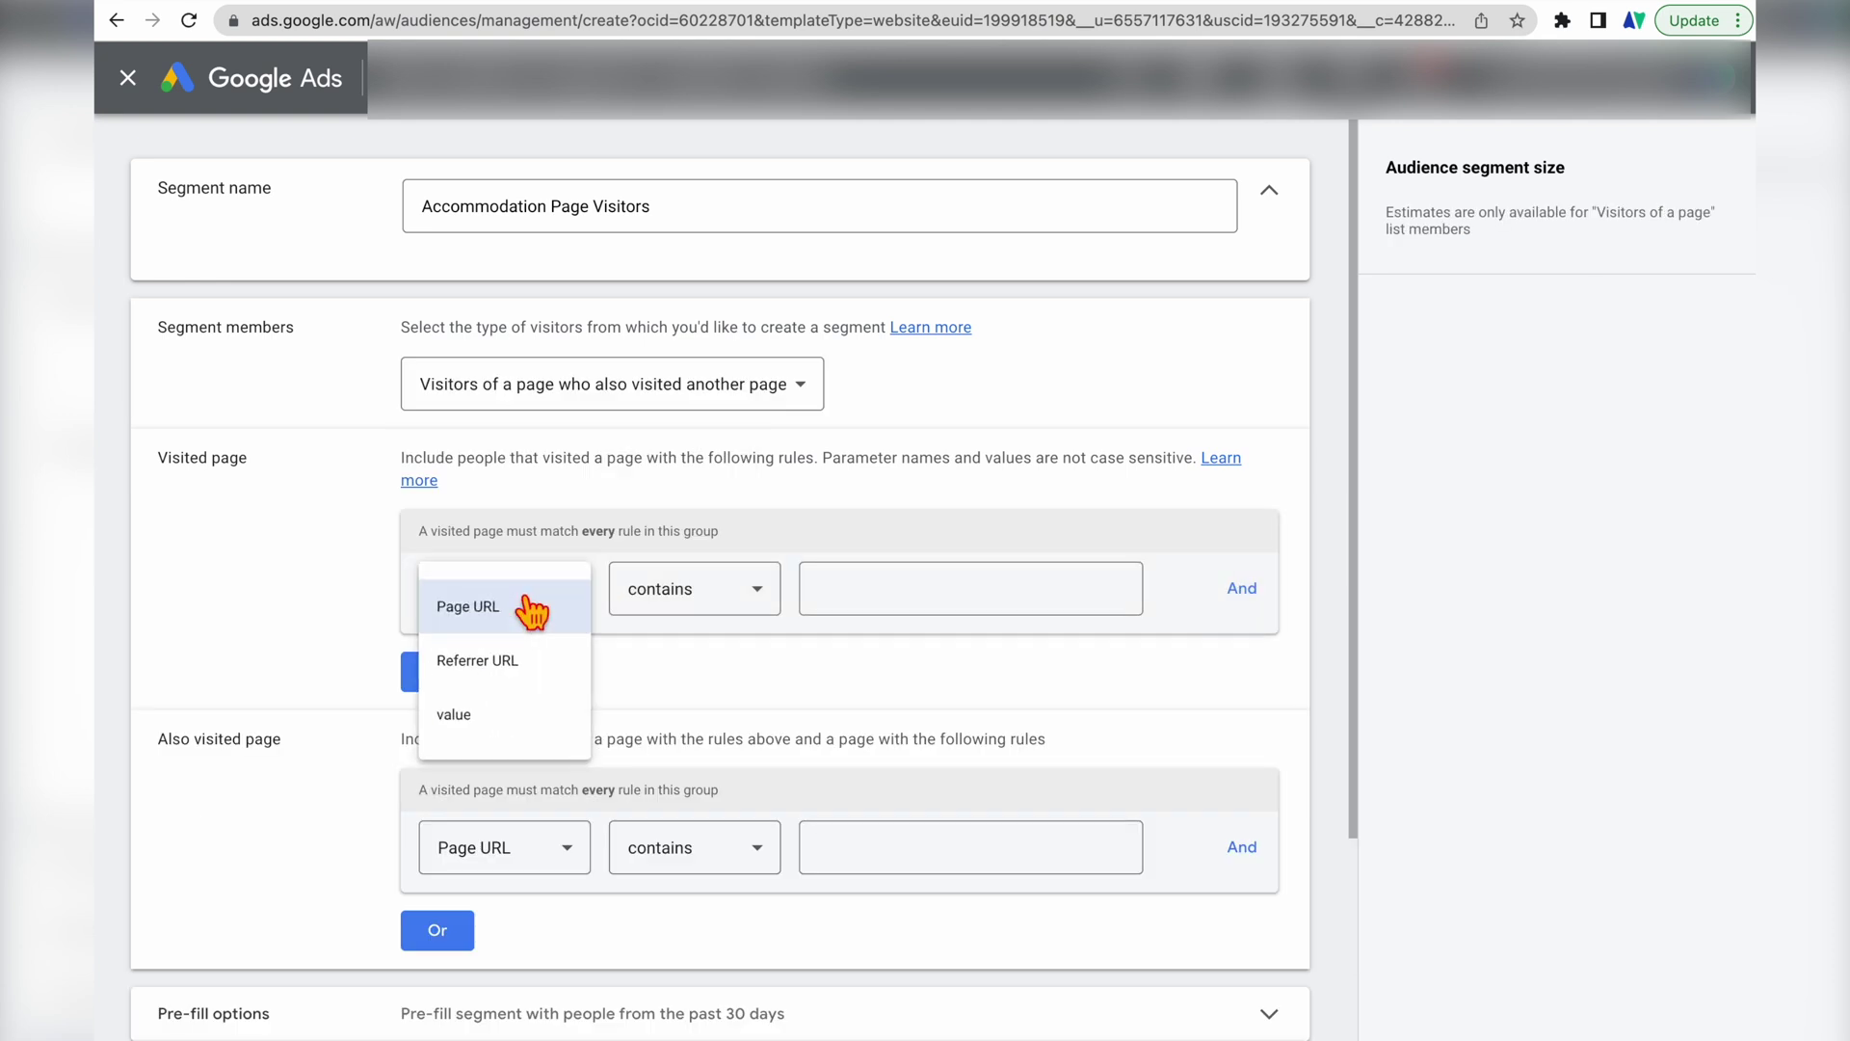
left_click(532, 610)
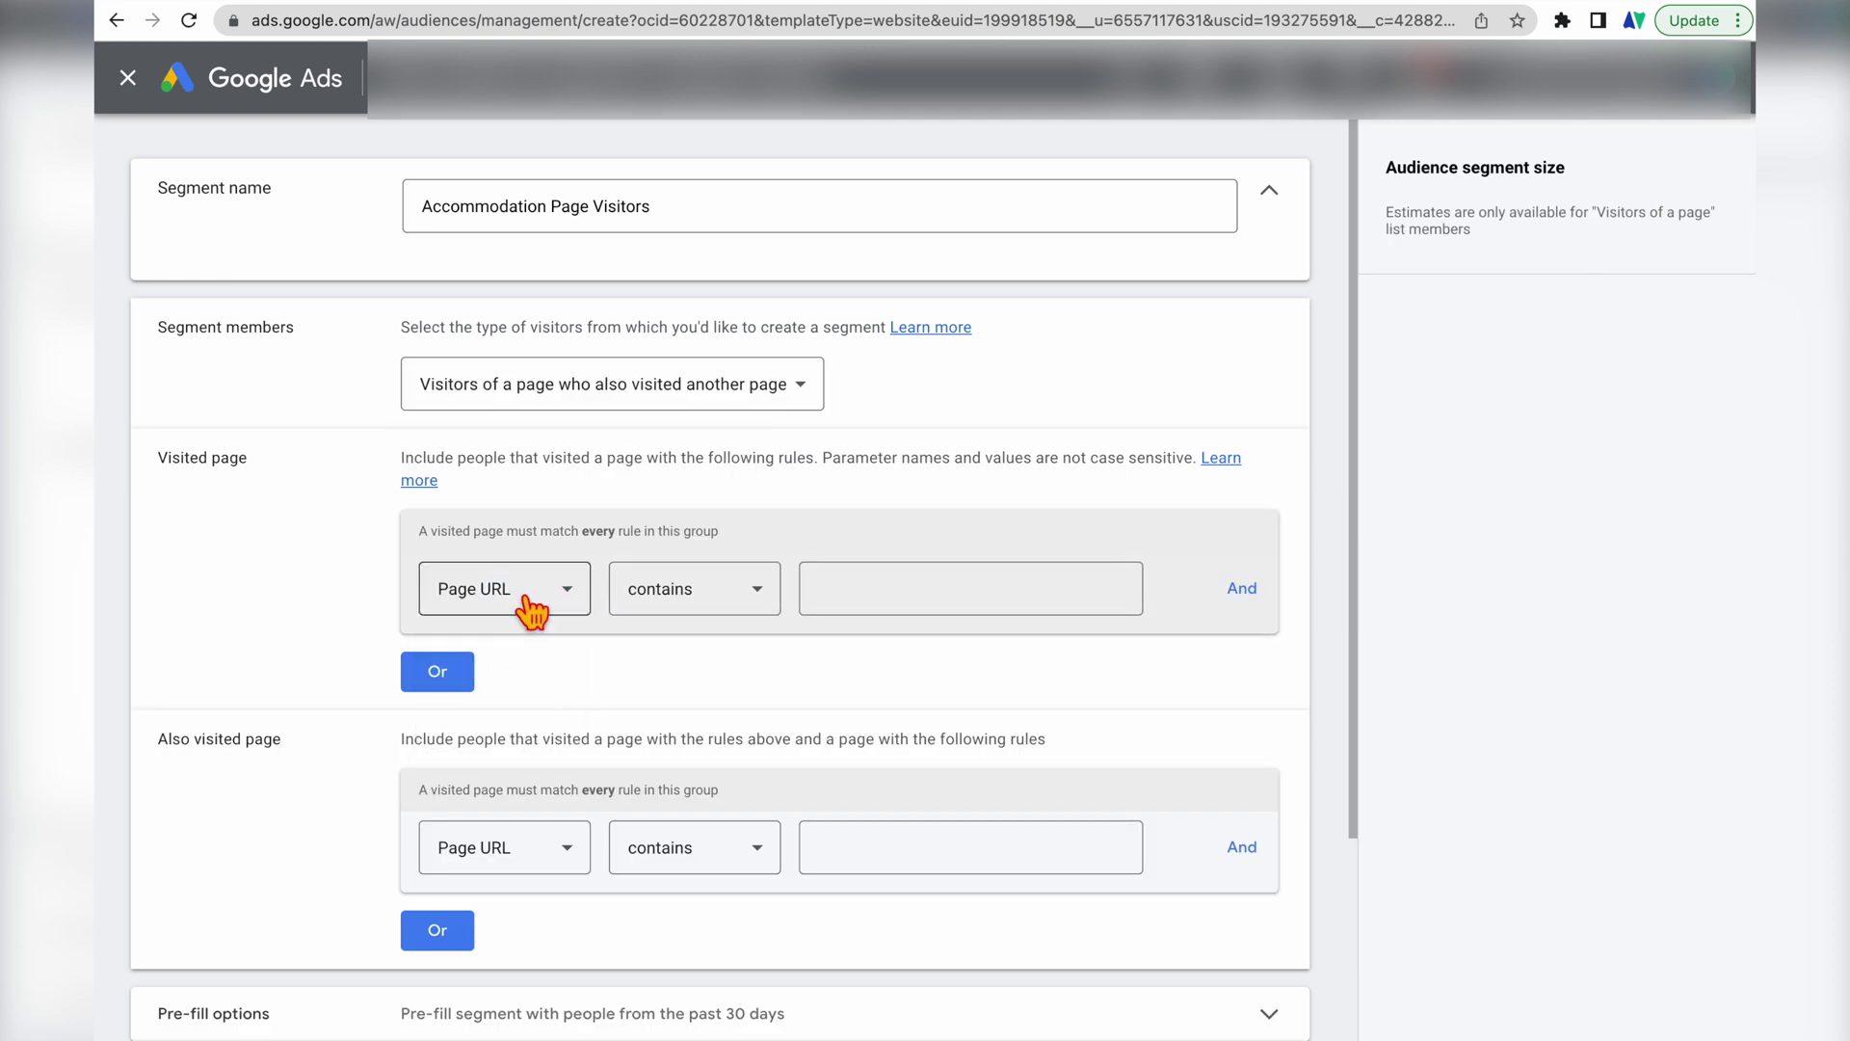
left_click(719, 612)
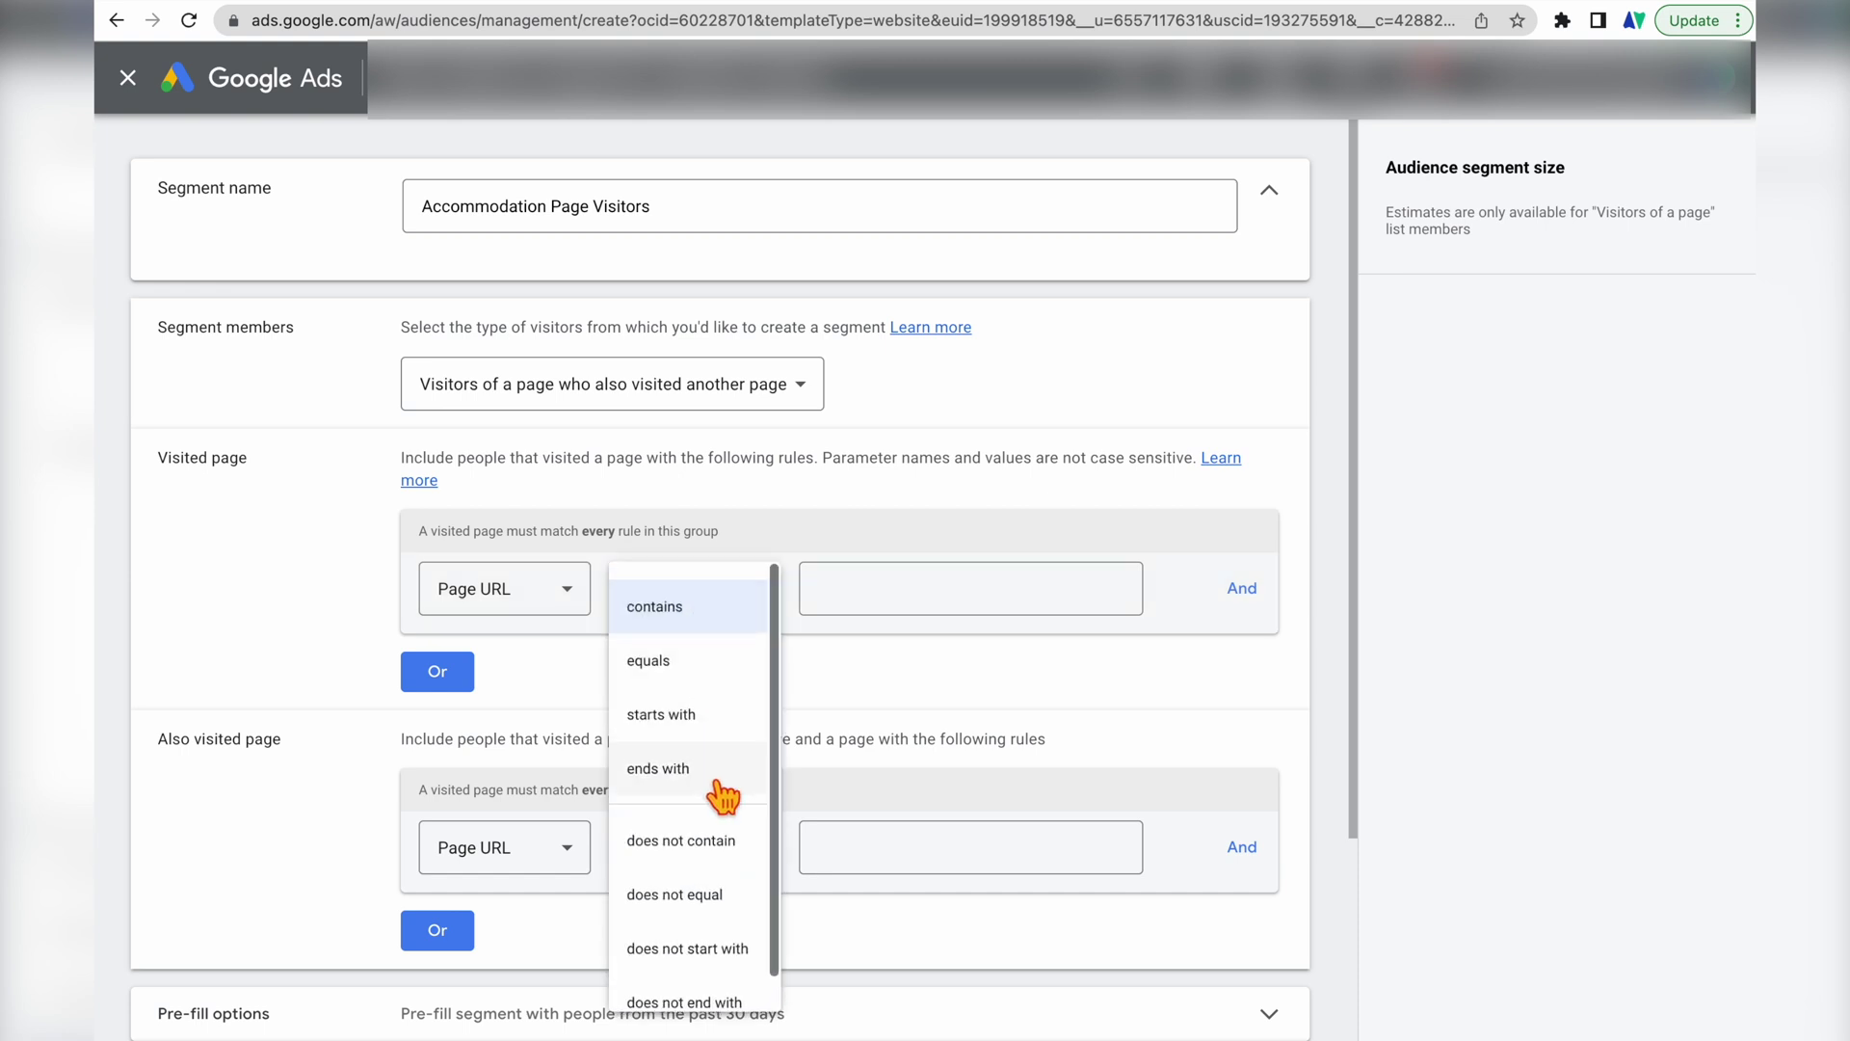
scroll(713, 853, "down", 1)
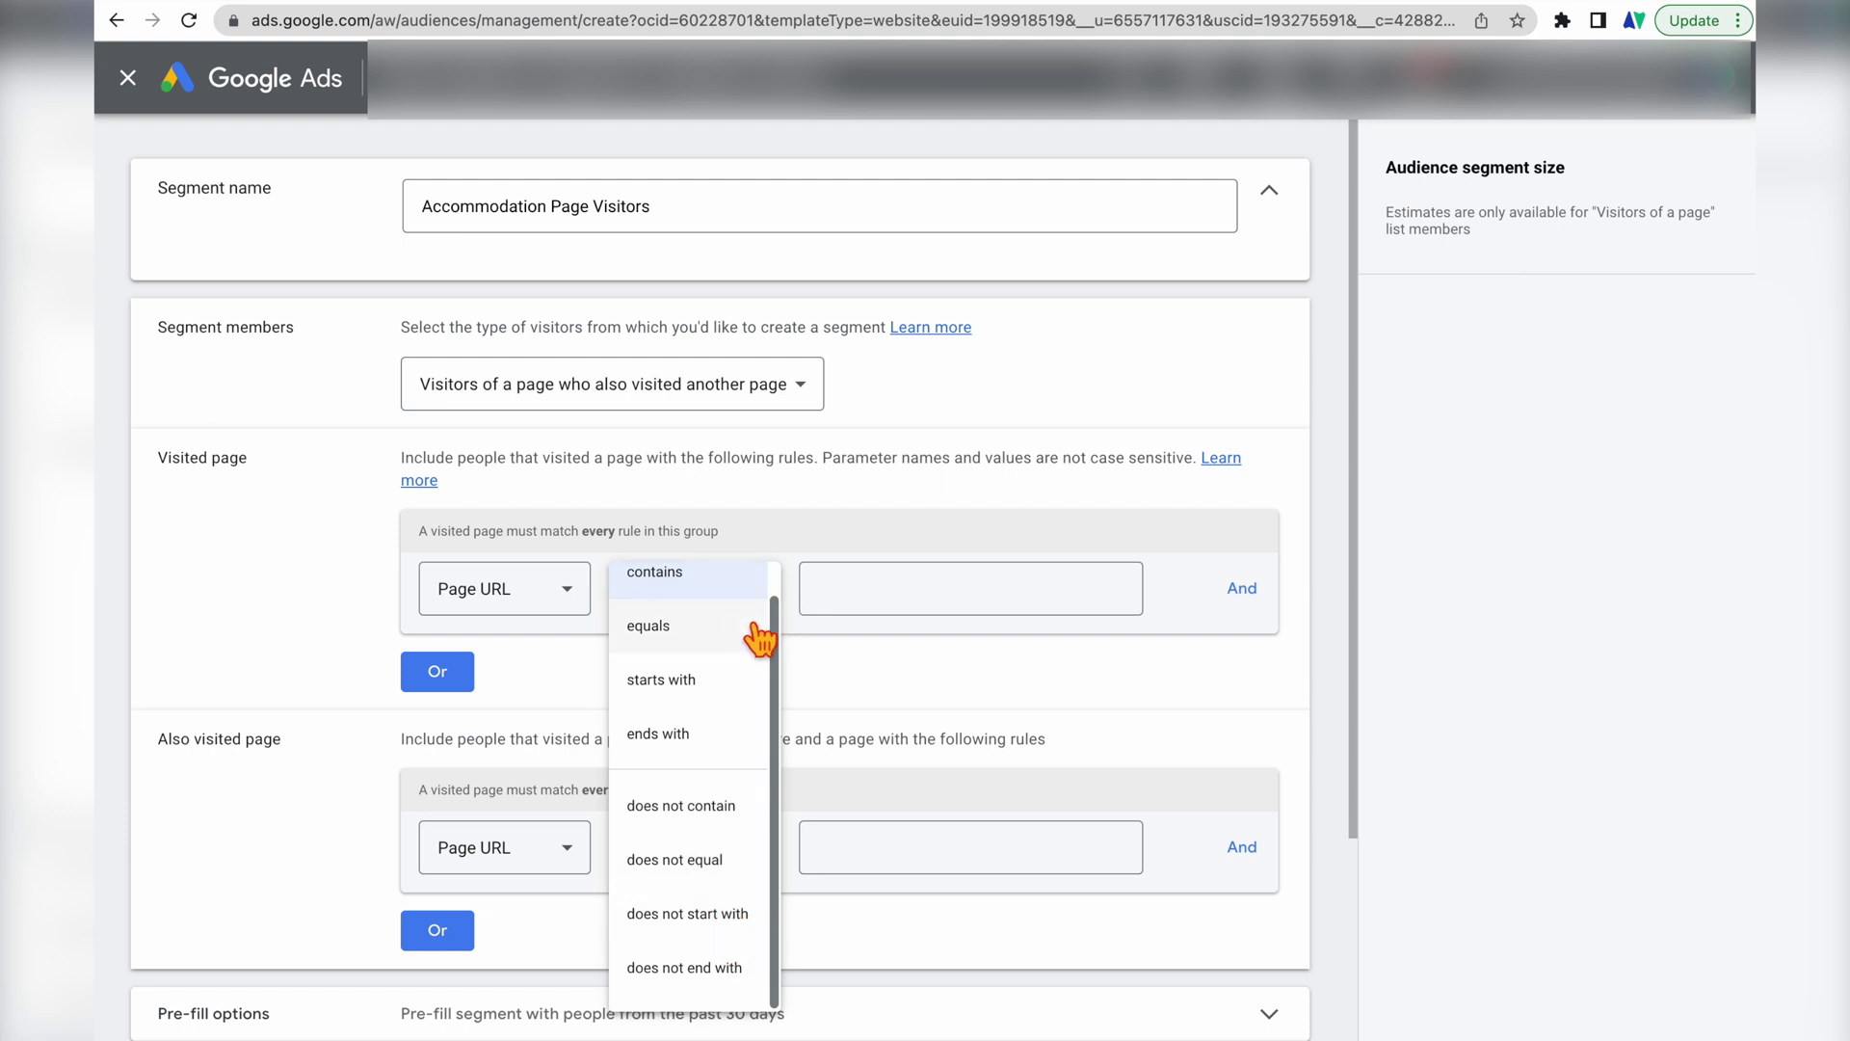
scroll(746, 634, "up", 1)
left_click(728, 676)
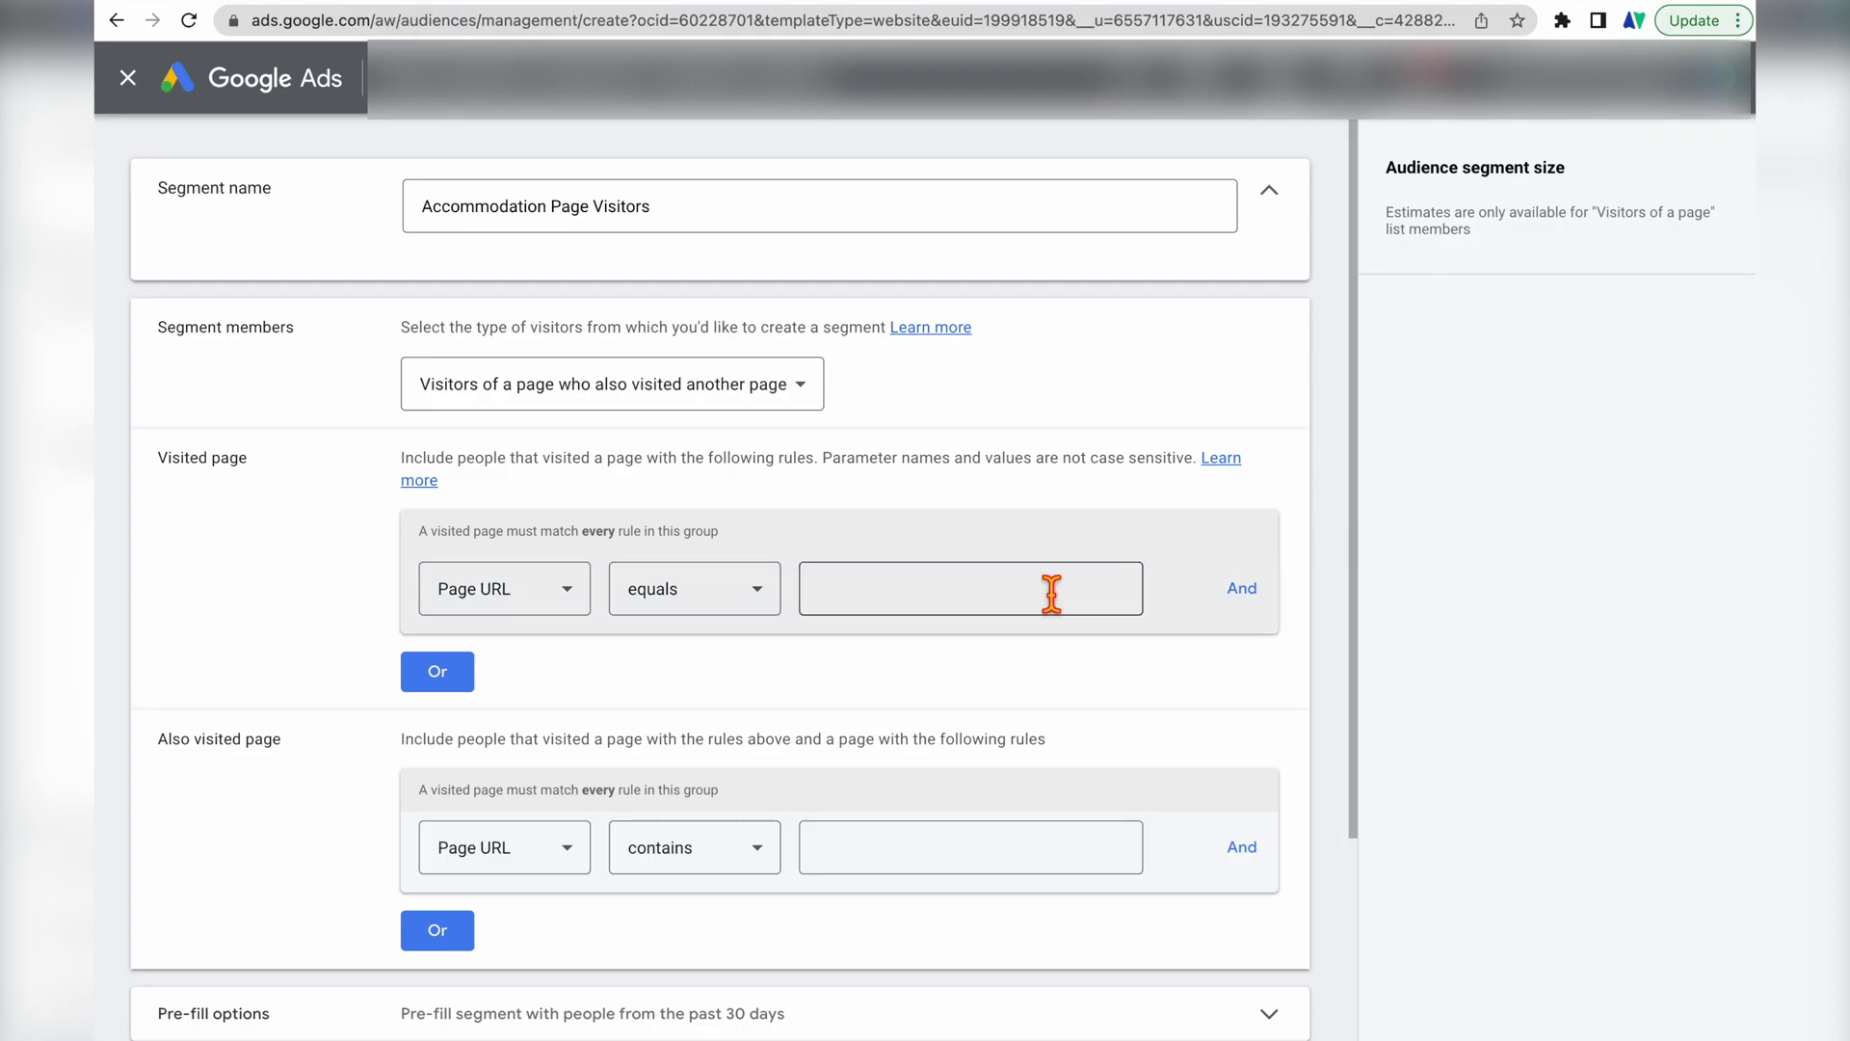
left_click(1053, 591)
type("https://www.myvillasinbali.com/")
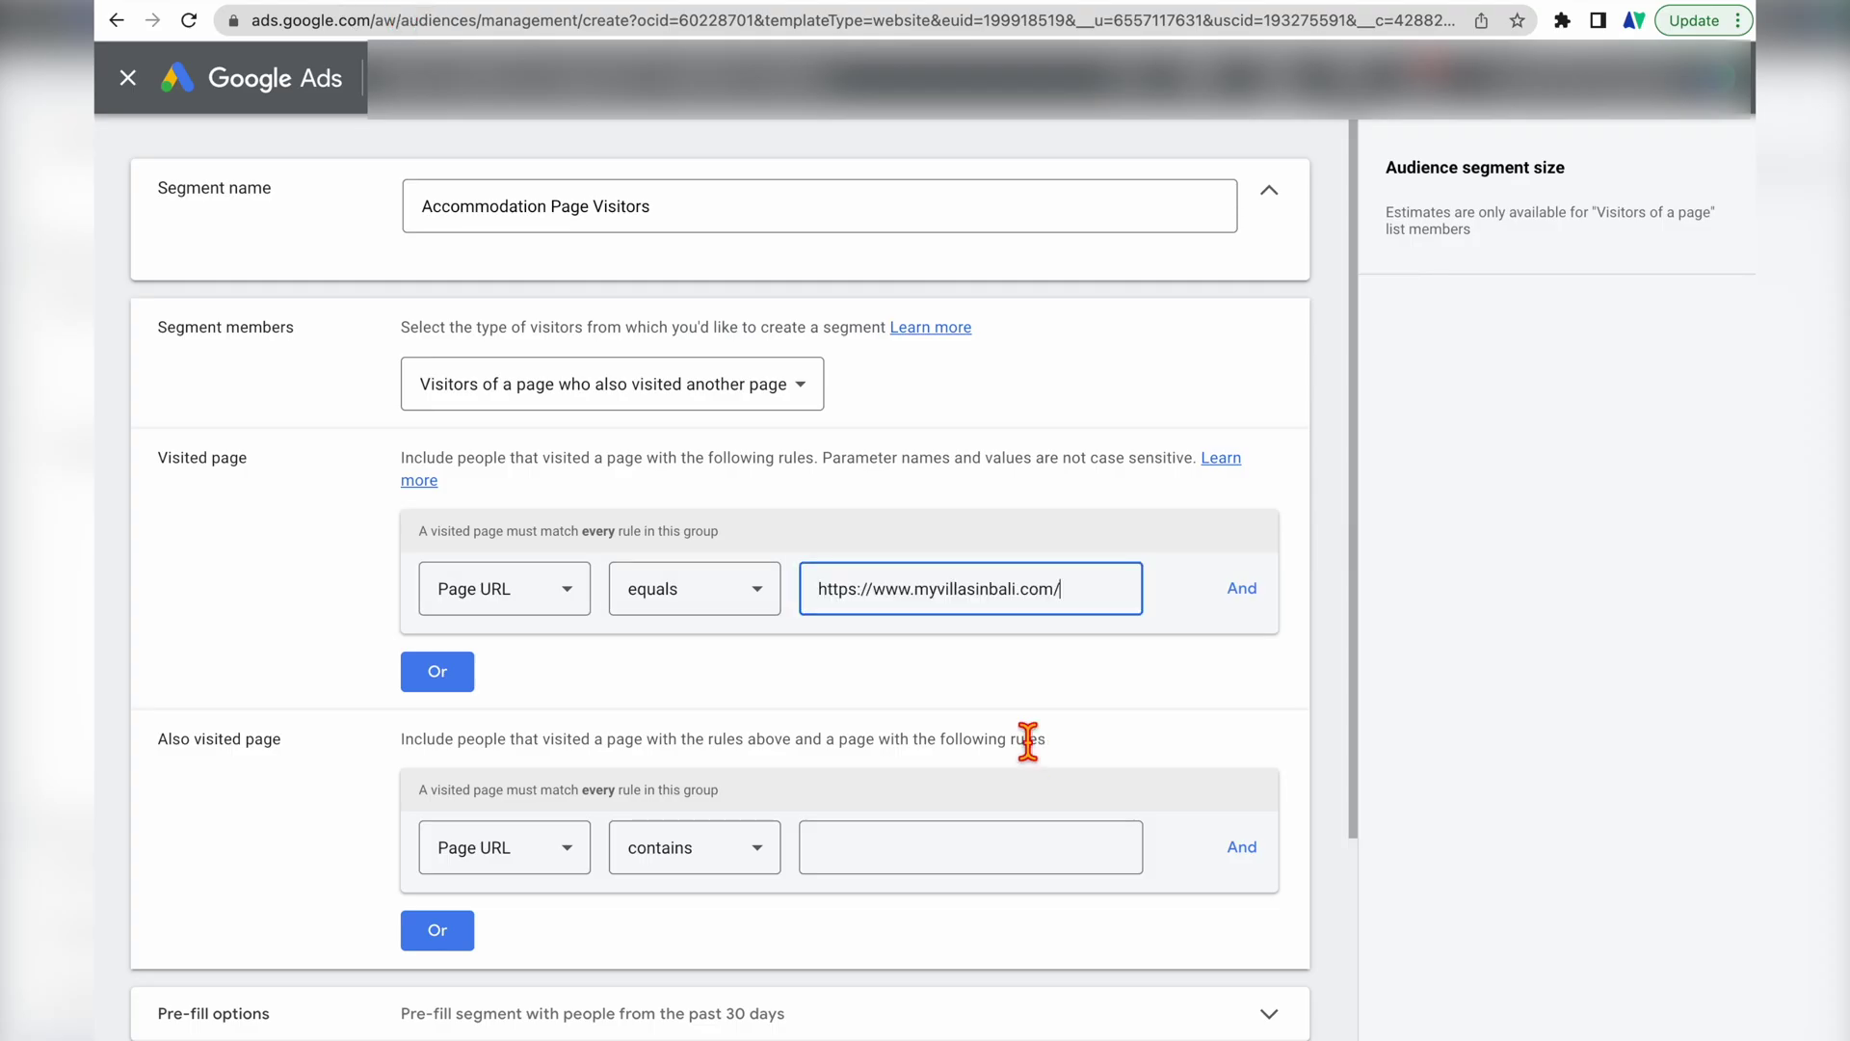
left_click(214, 752)
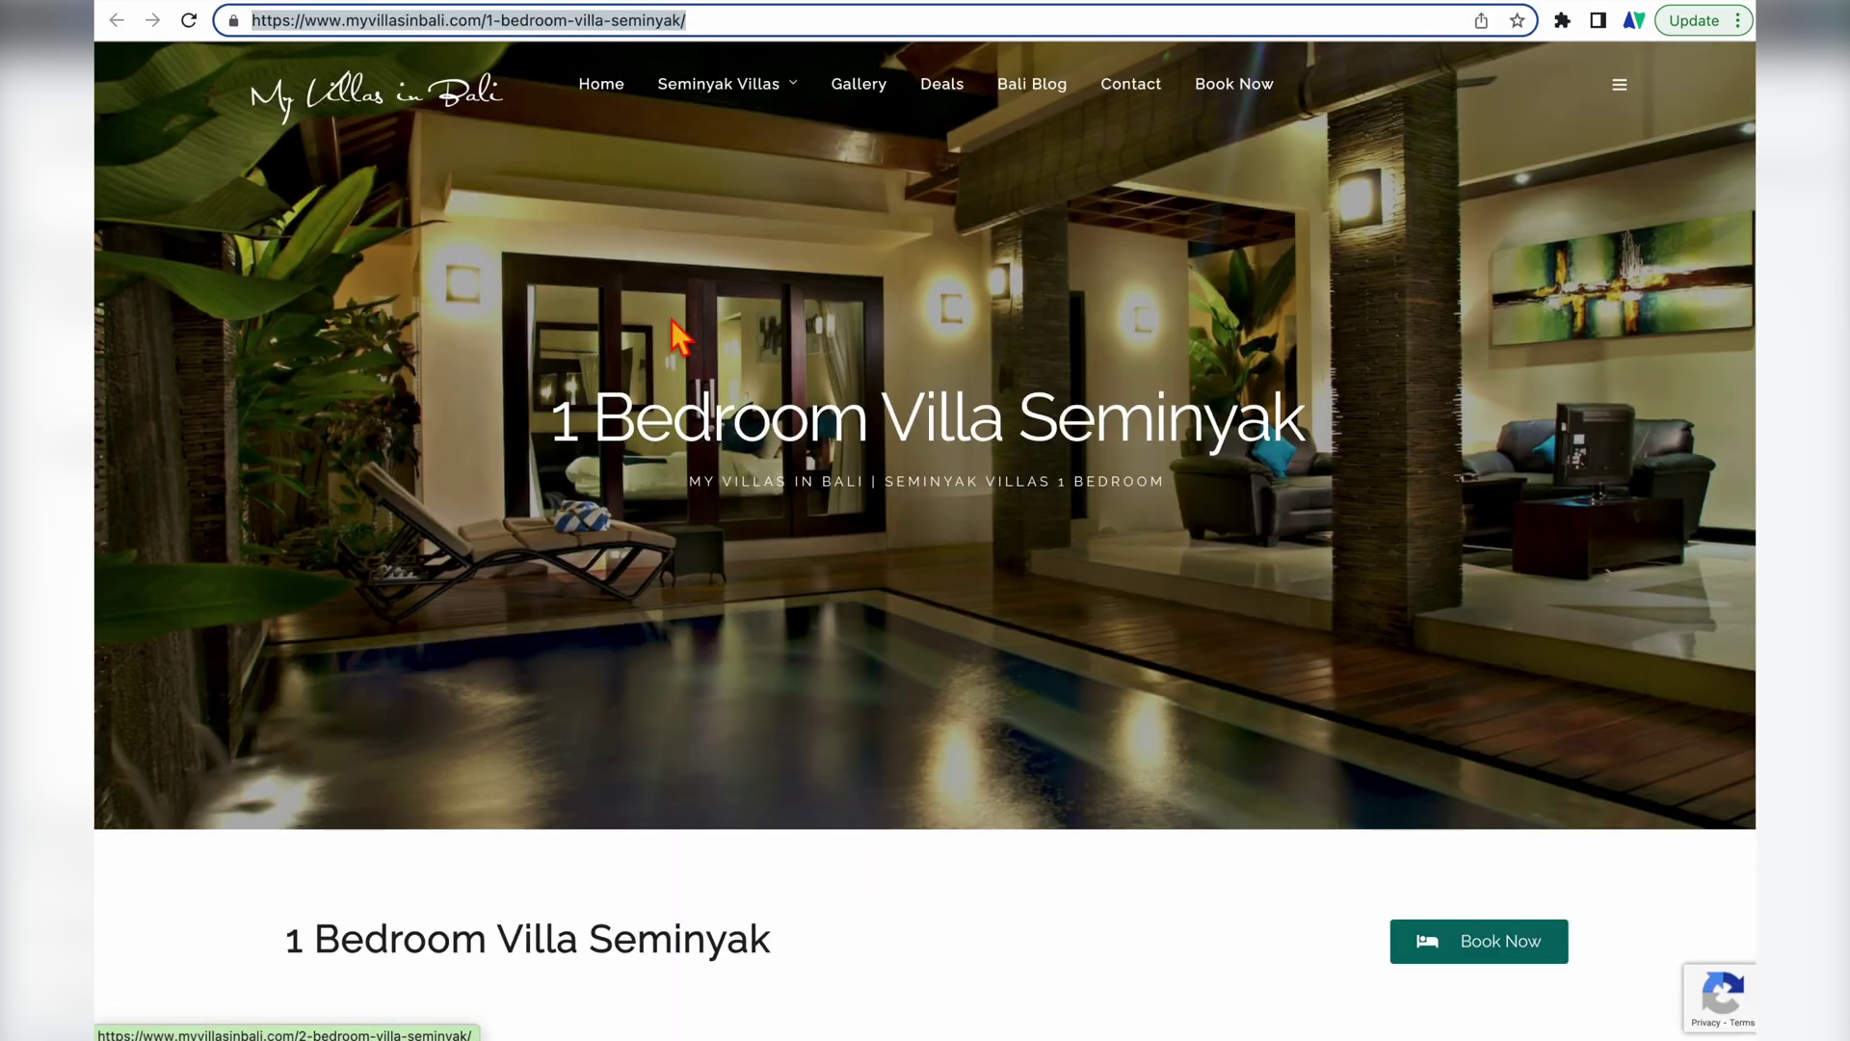
key("super+l")
key("super+c")
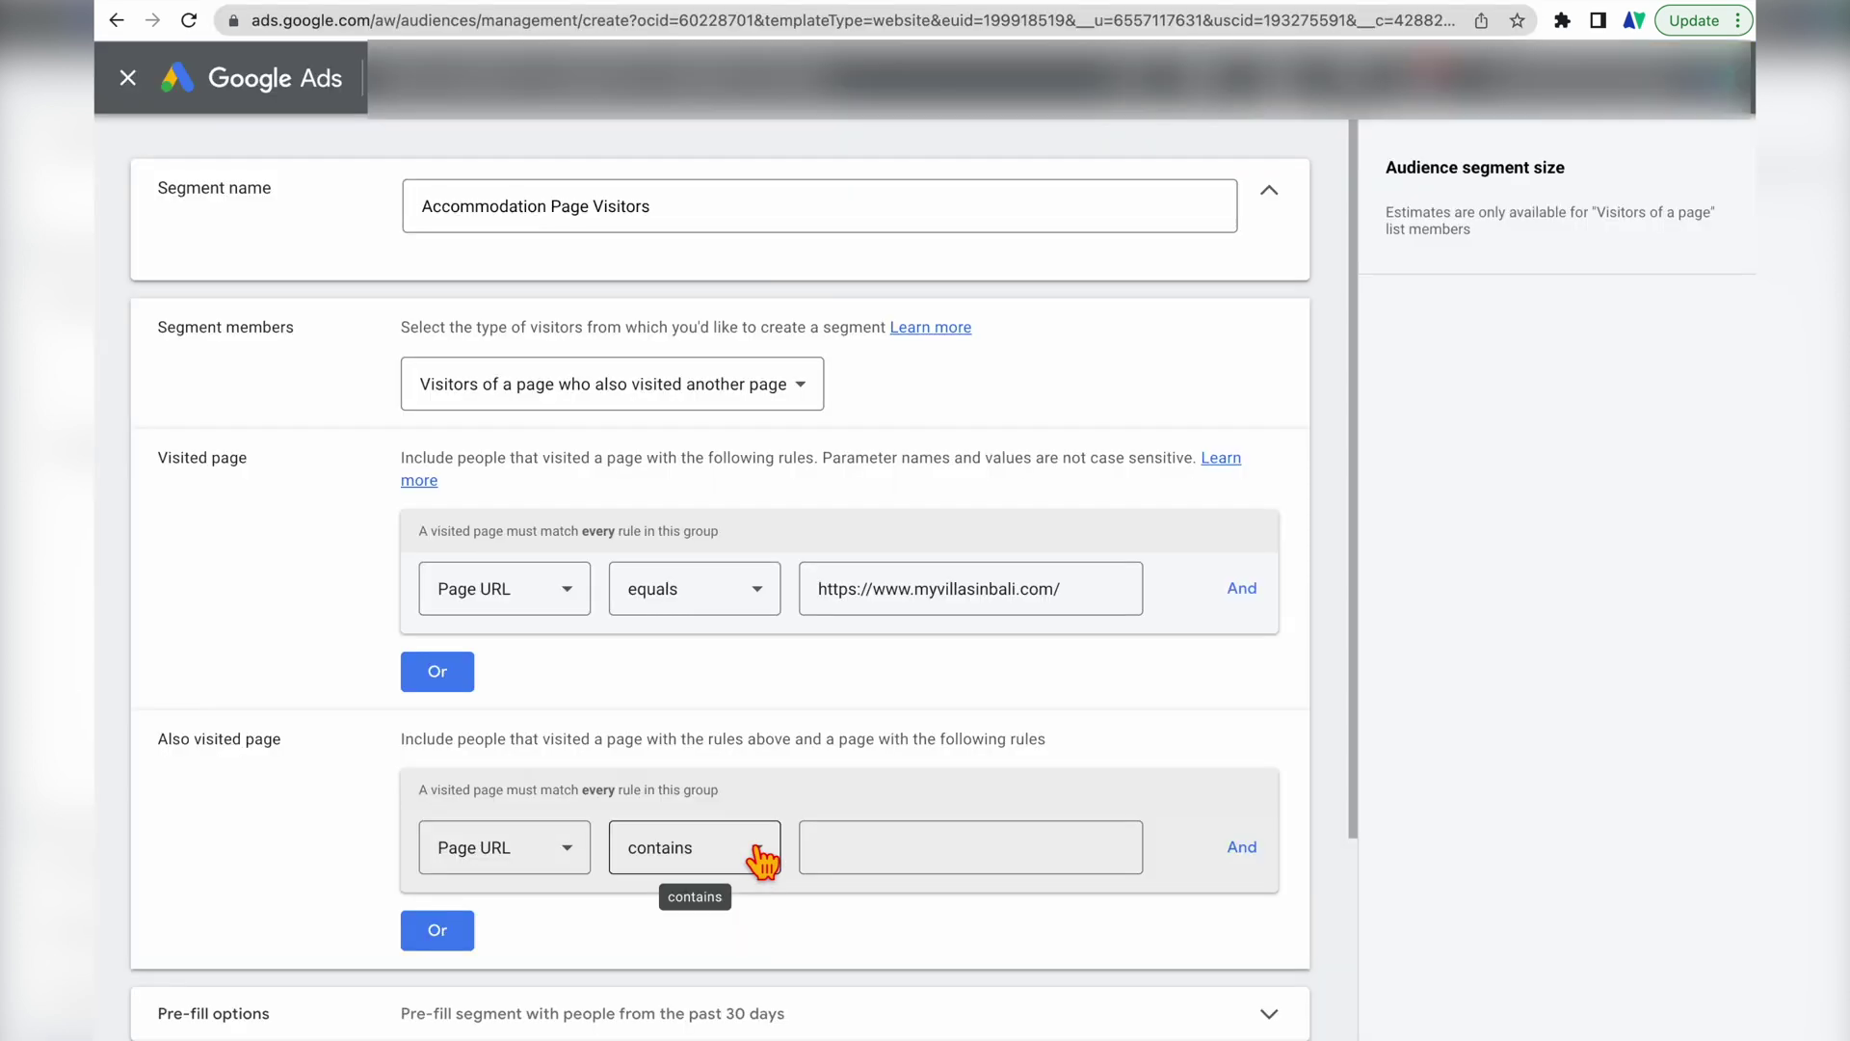
Paste the /1-bedroom-villa-seminyak/ page URL into the also-visited Page URL contains rule
left_click(864, 864)
key("super+v")
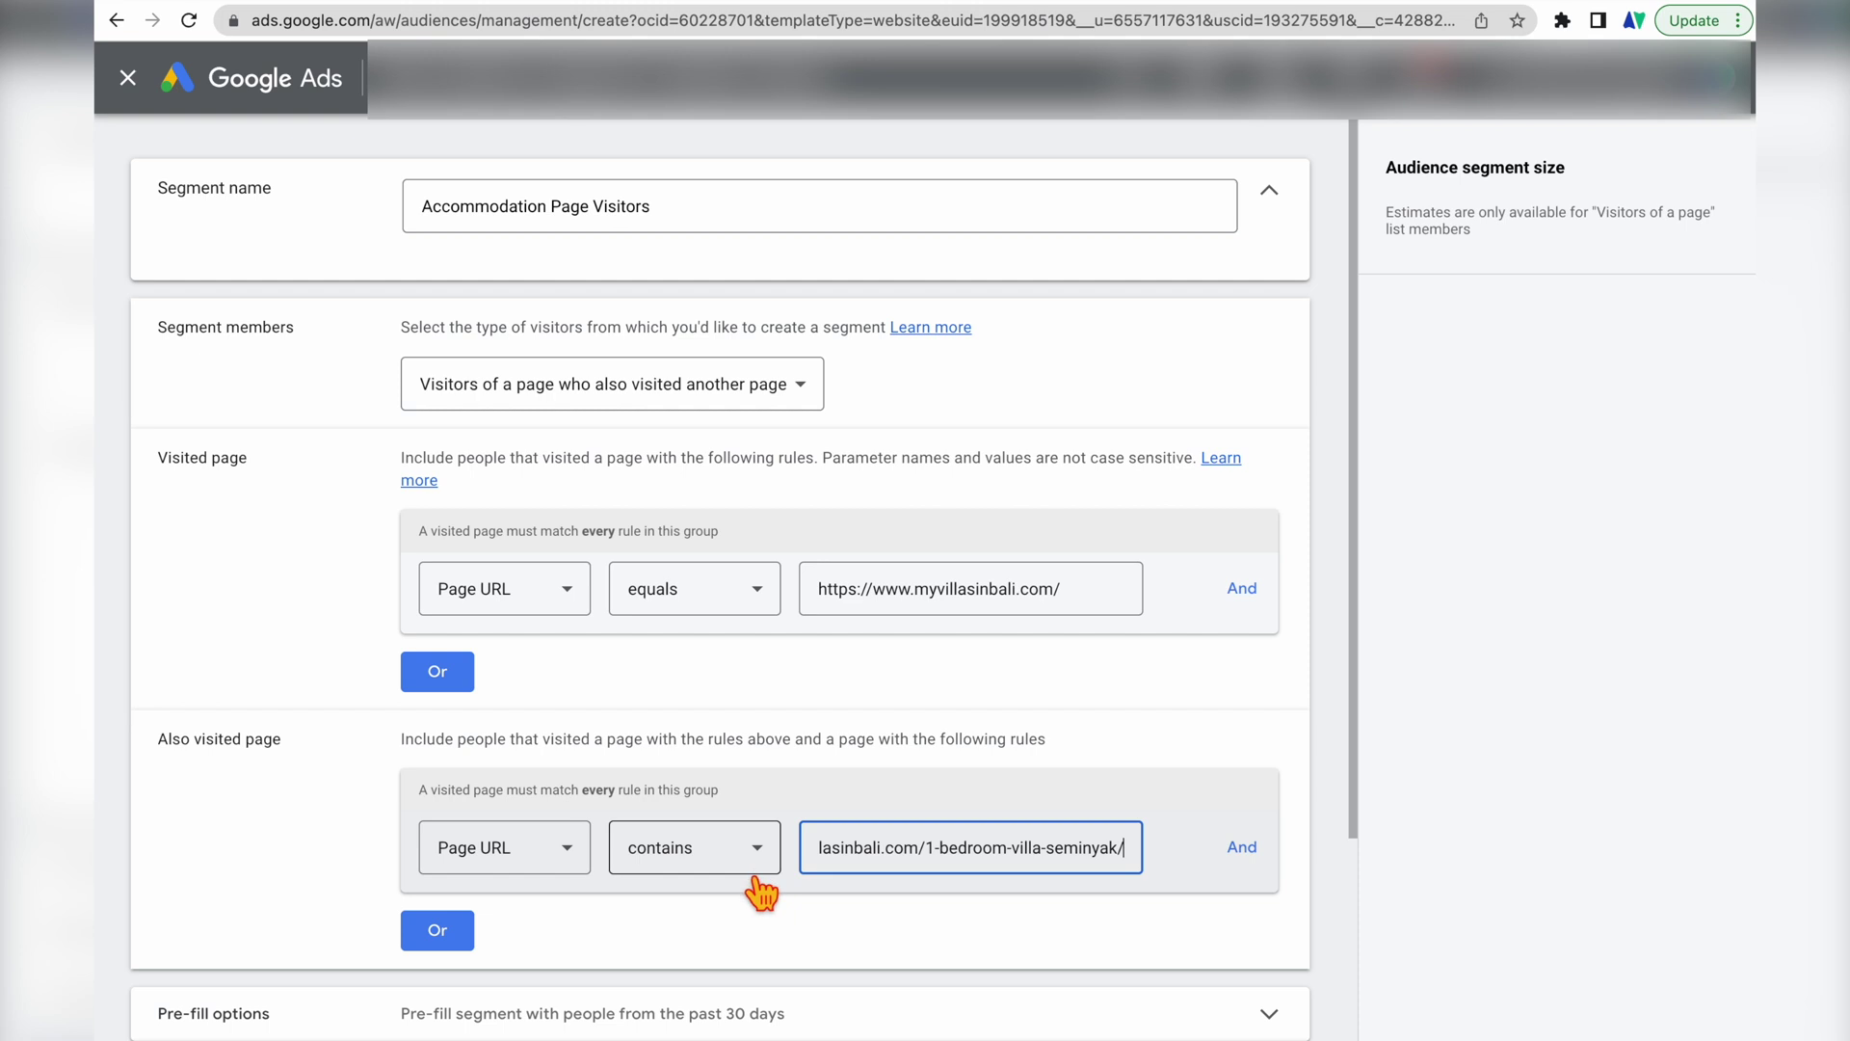
scroll(868, 848, "down", 1)
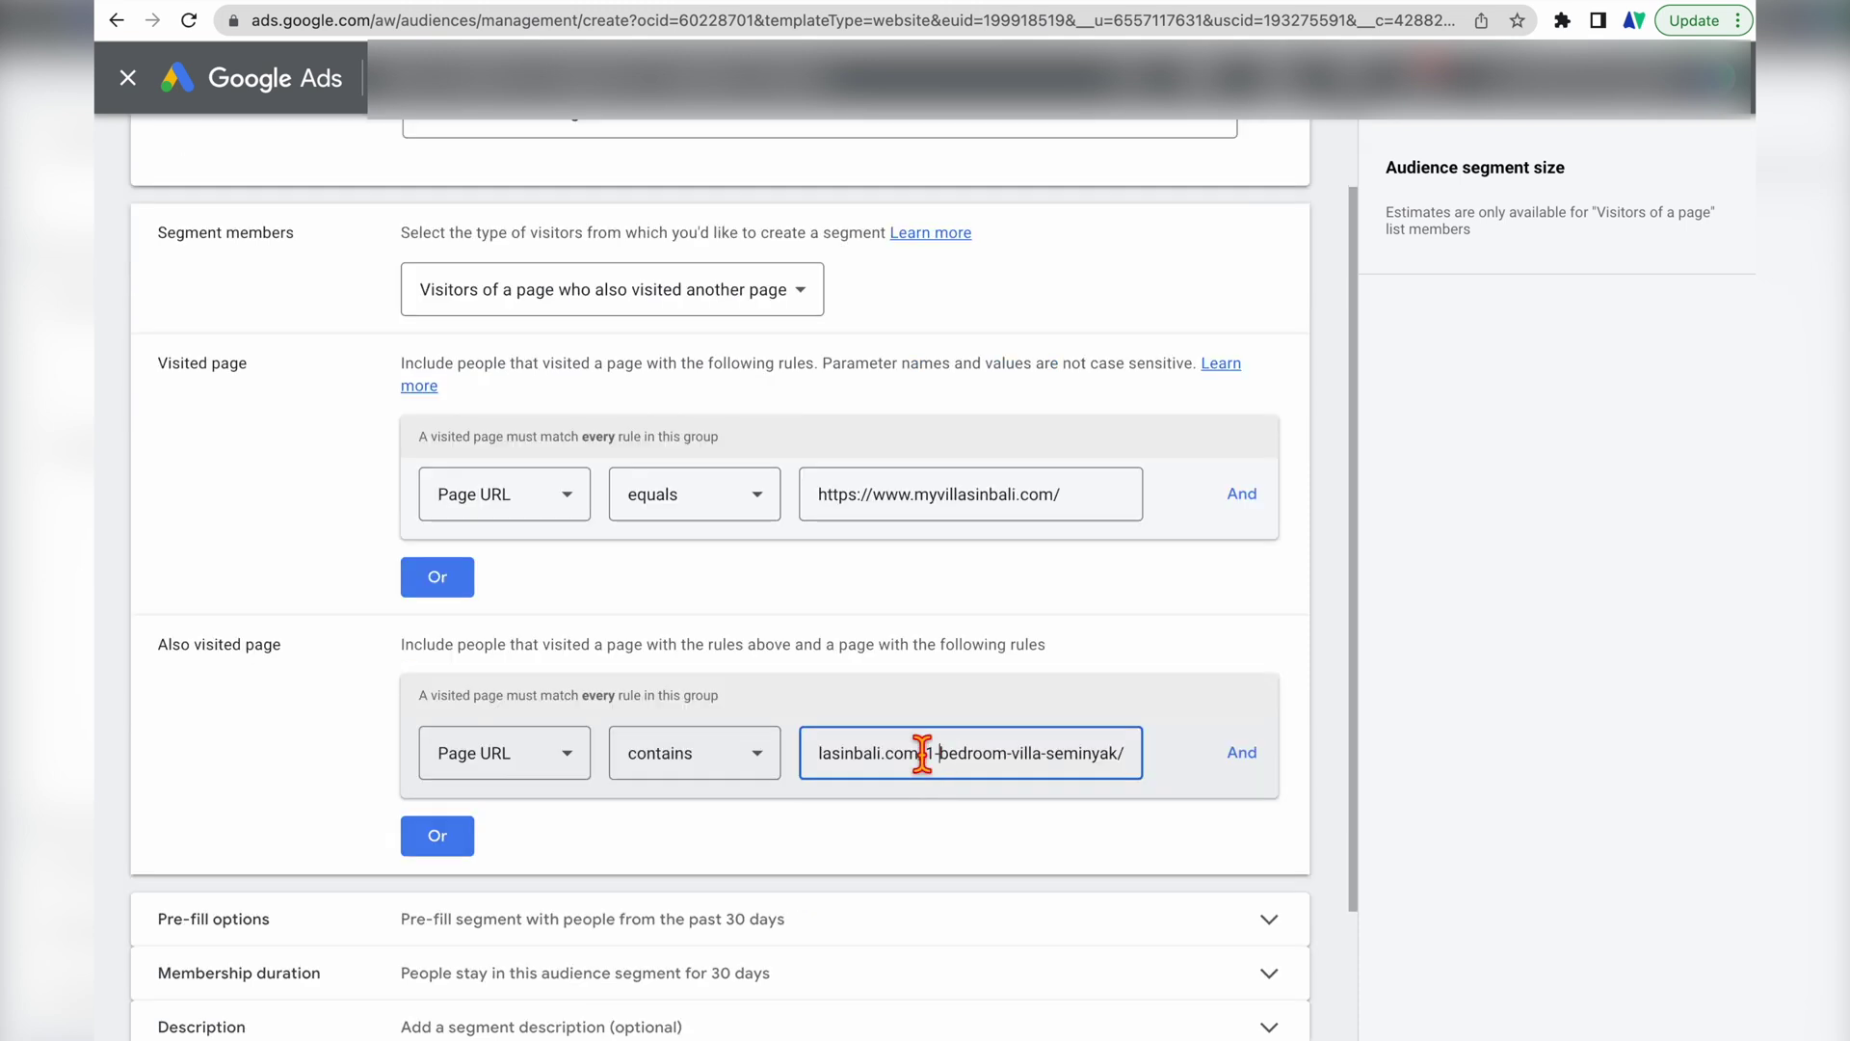
left_click_drag(922, 753, 1120, 755)
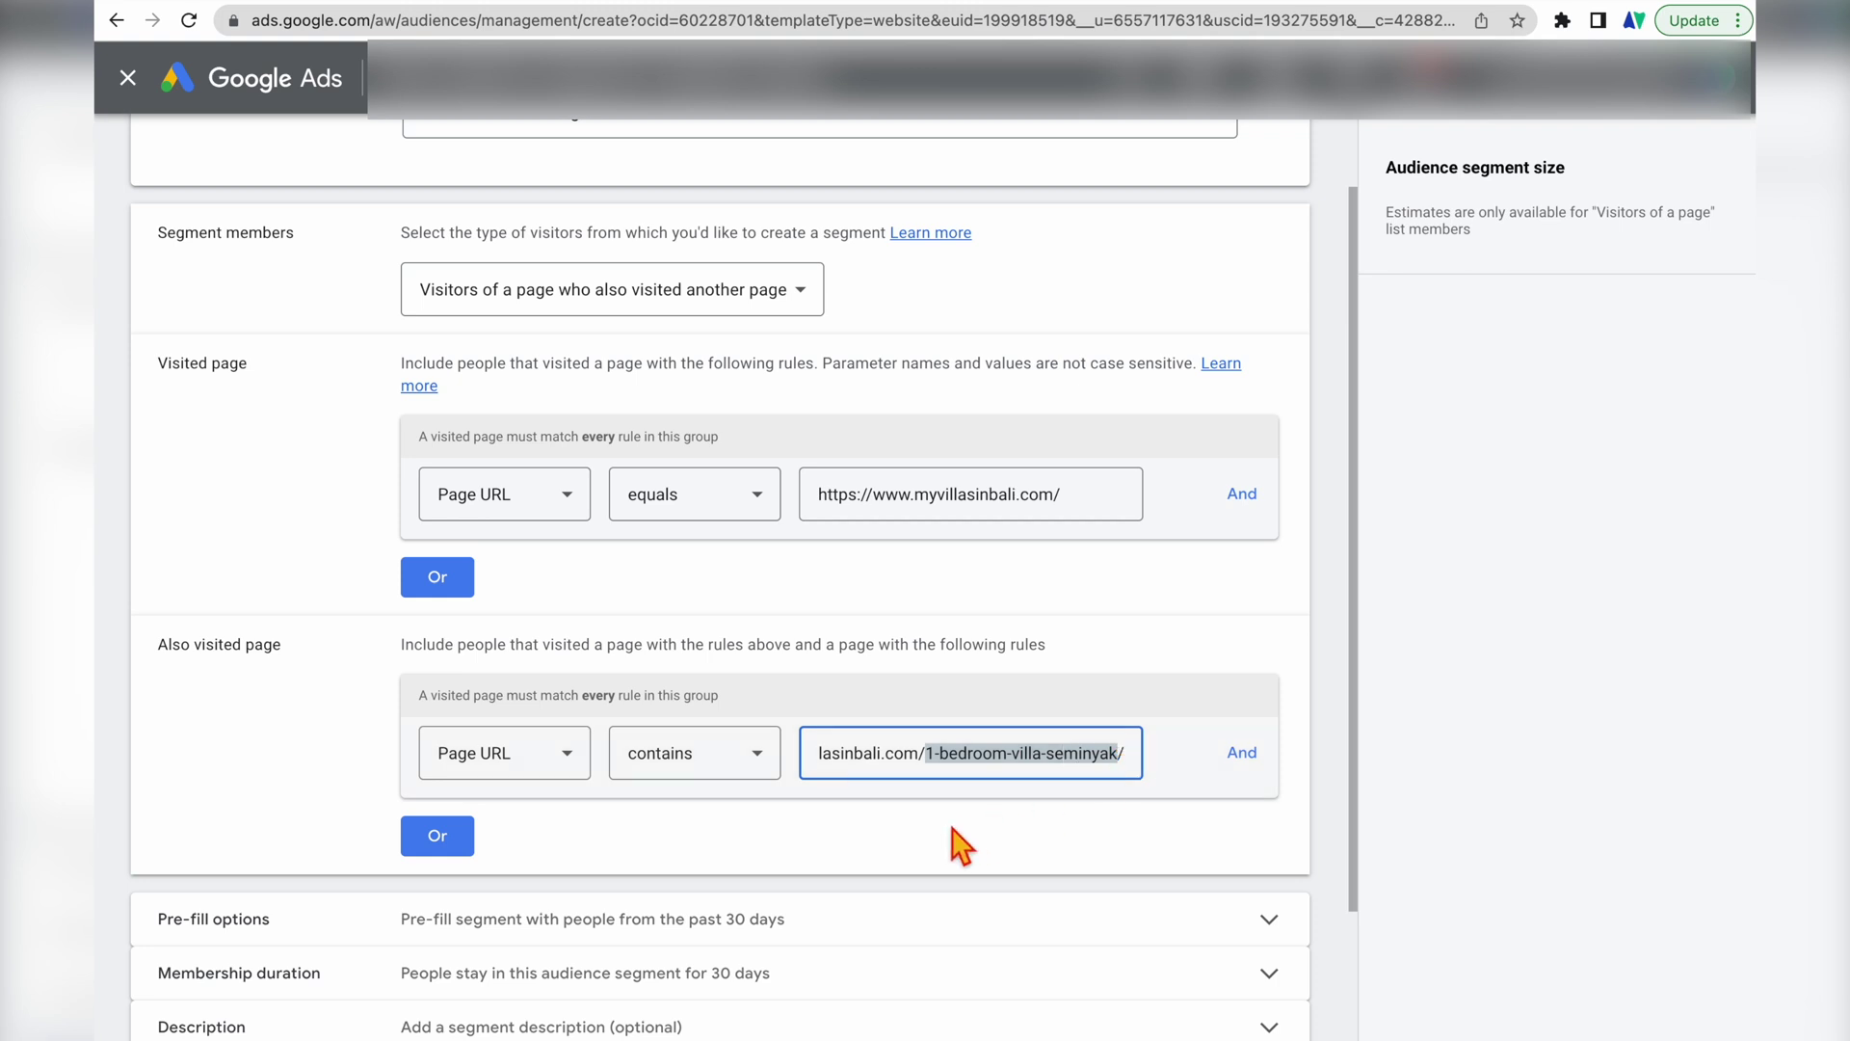
scroll(958, 847, "down", 2)
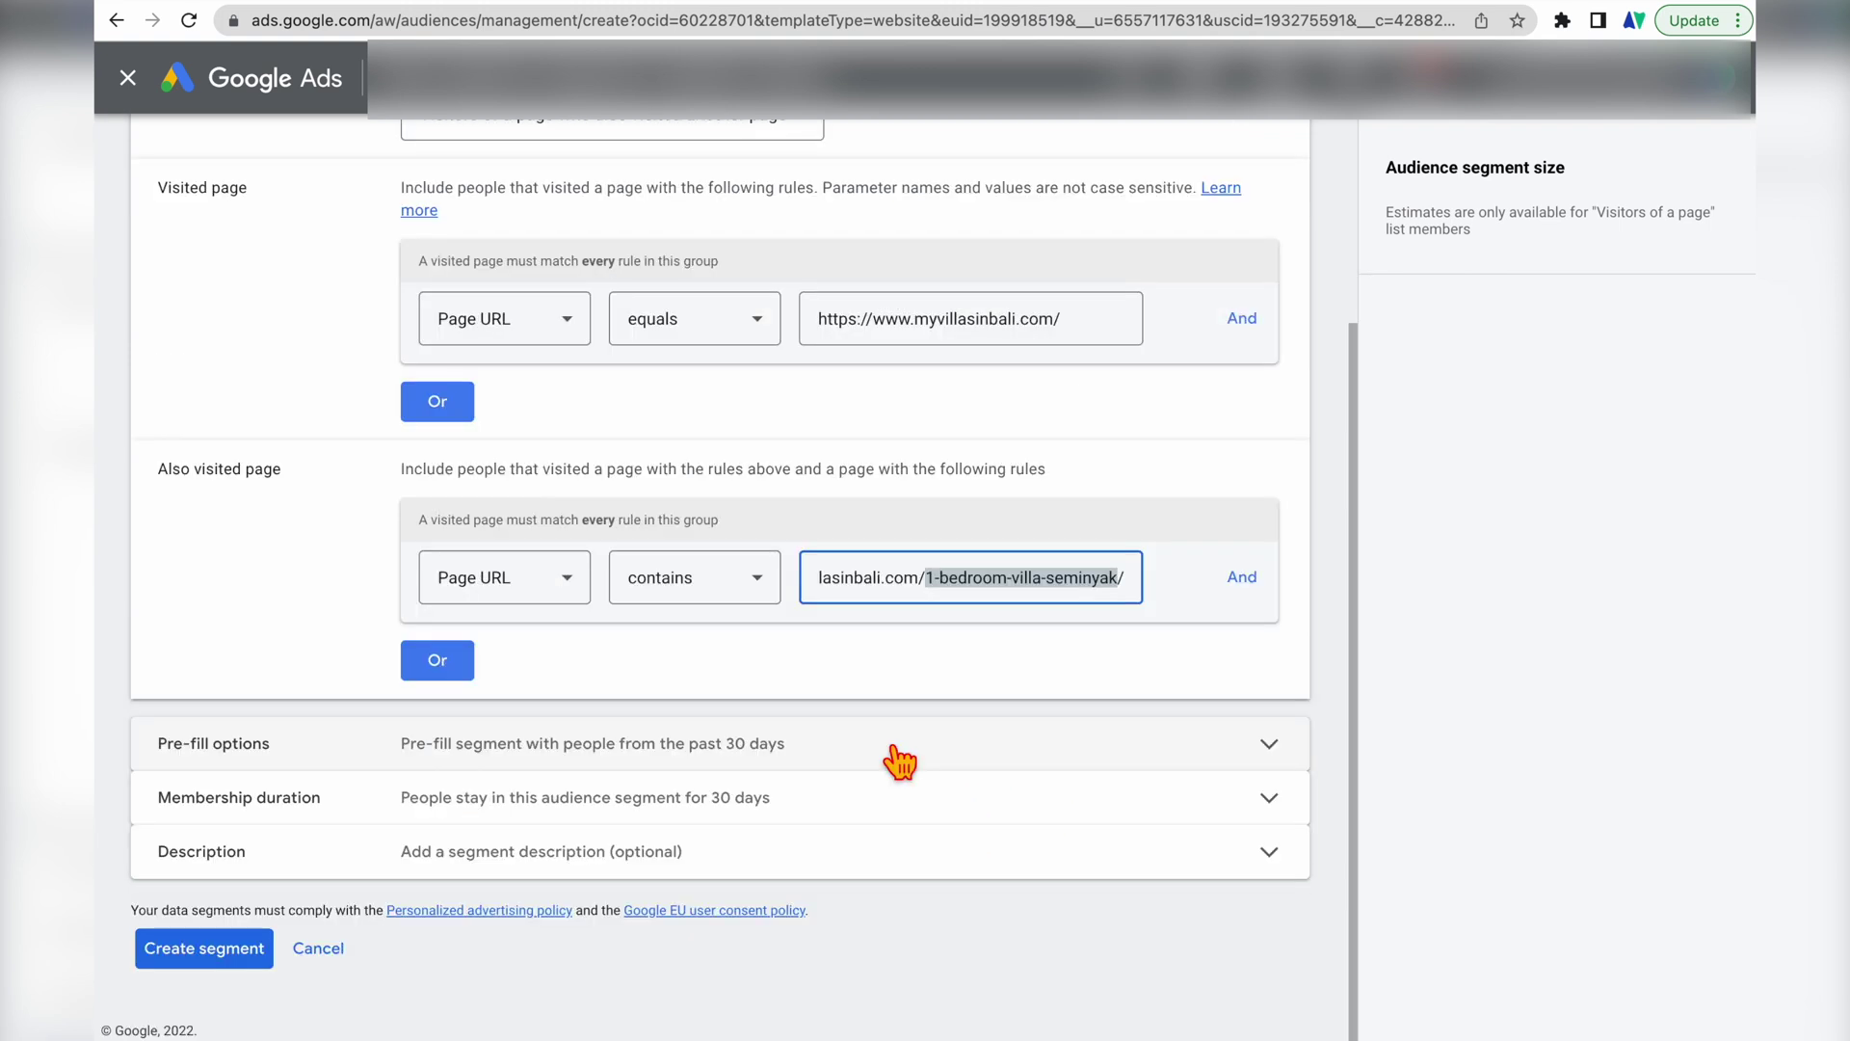
left_click(894, 750)
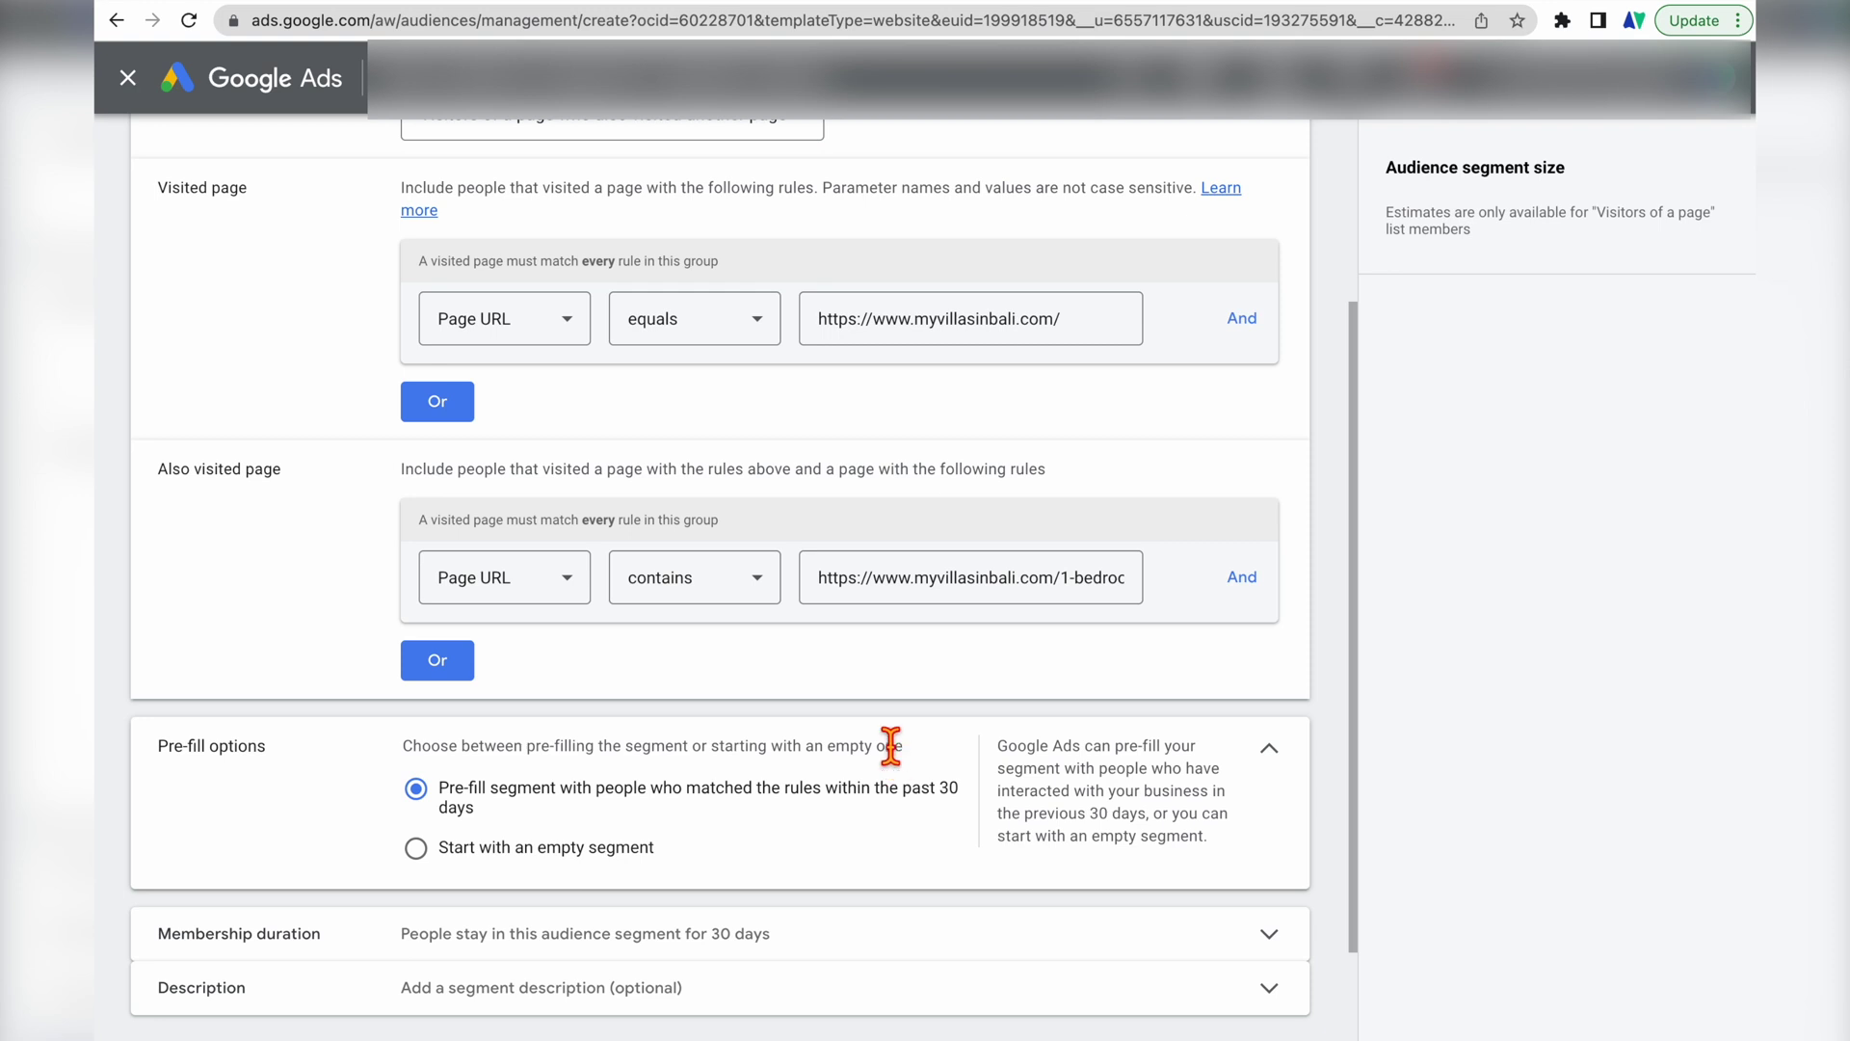
Change the membership duration from 30 to 180 days (540-day maximum)
scroll(848, 819, "up", 1)
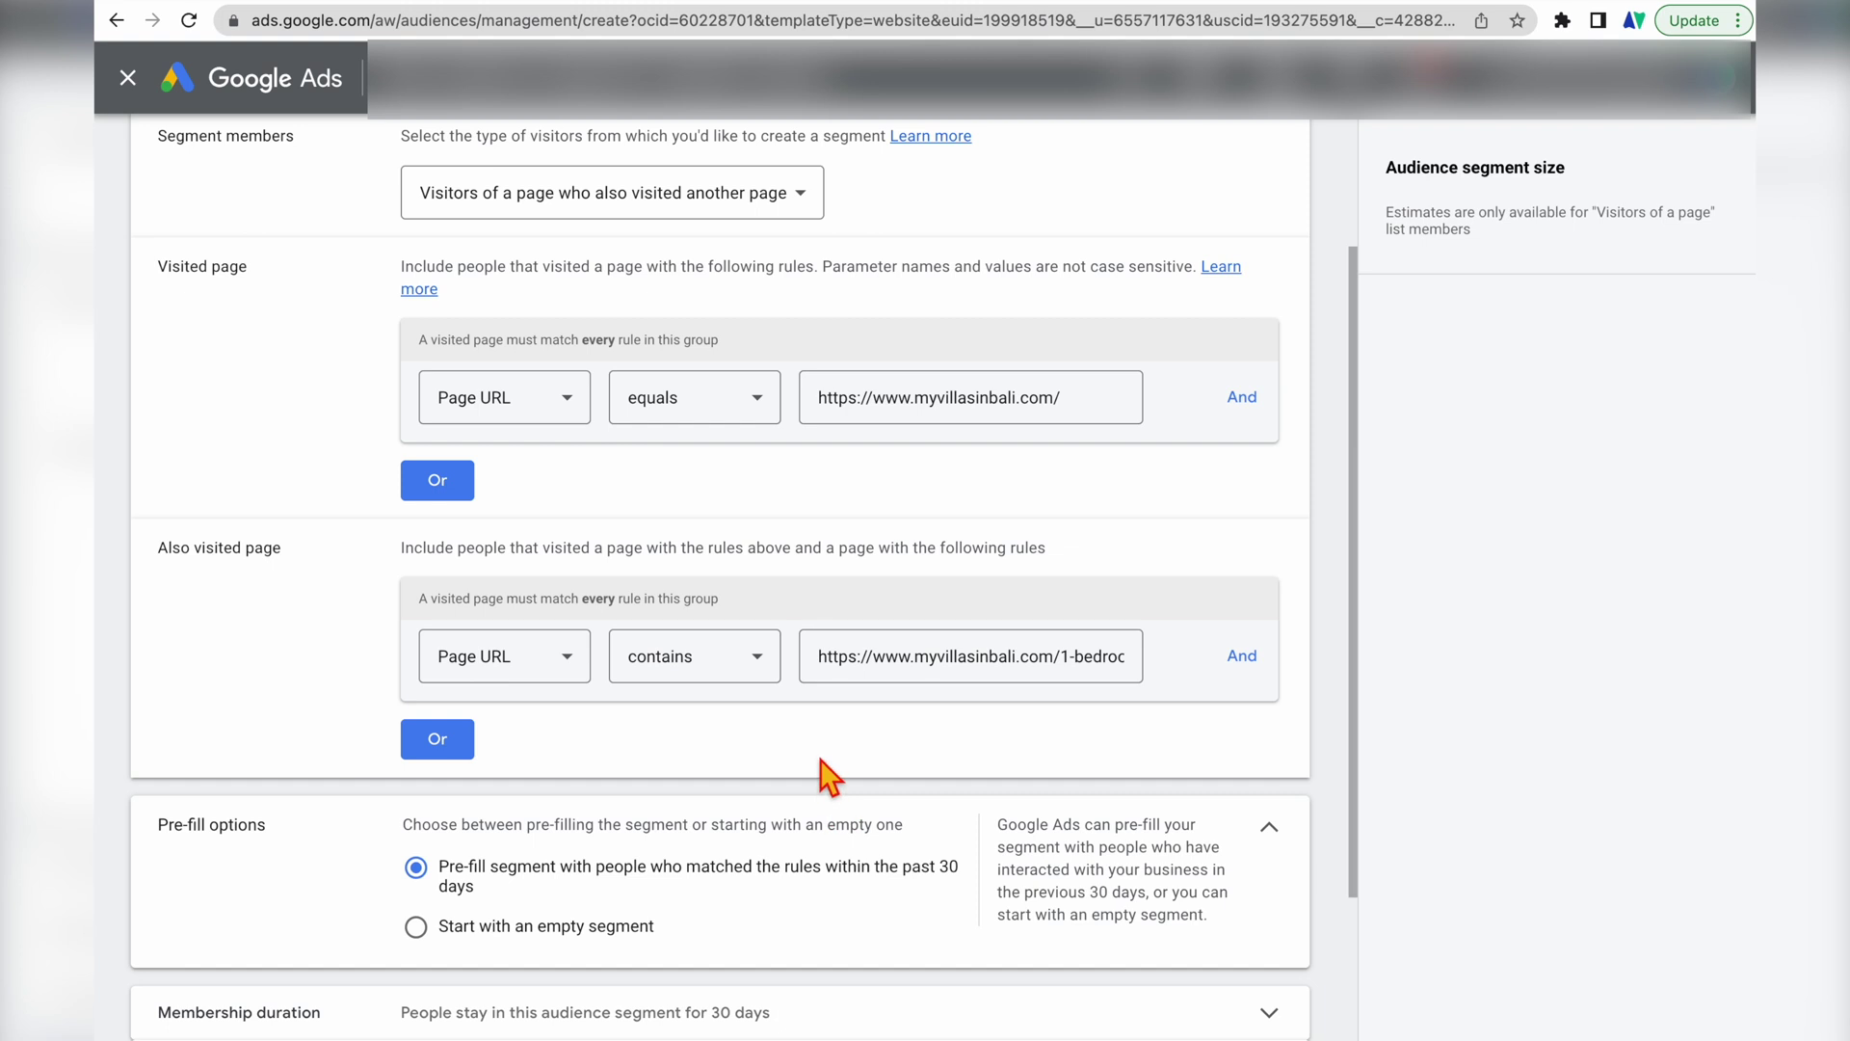
scroll(959, 779, "down", 2)
left_click(925, 888)
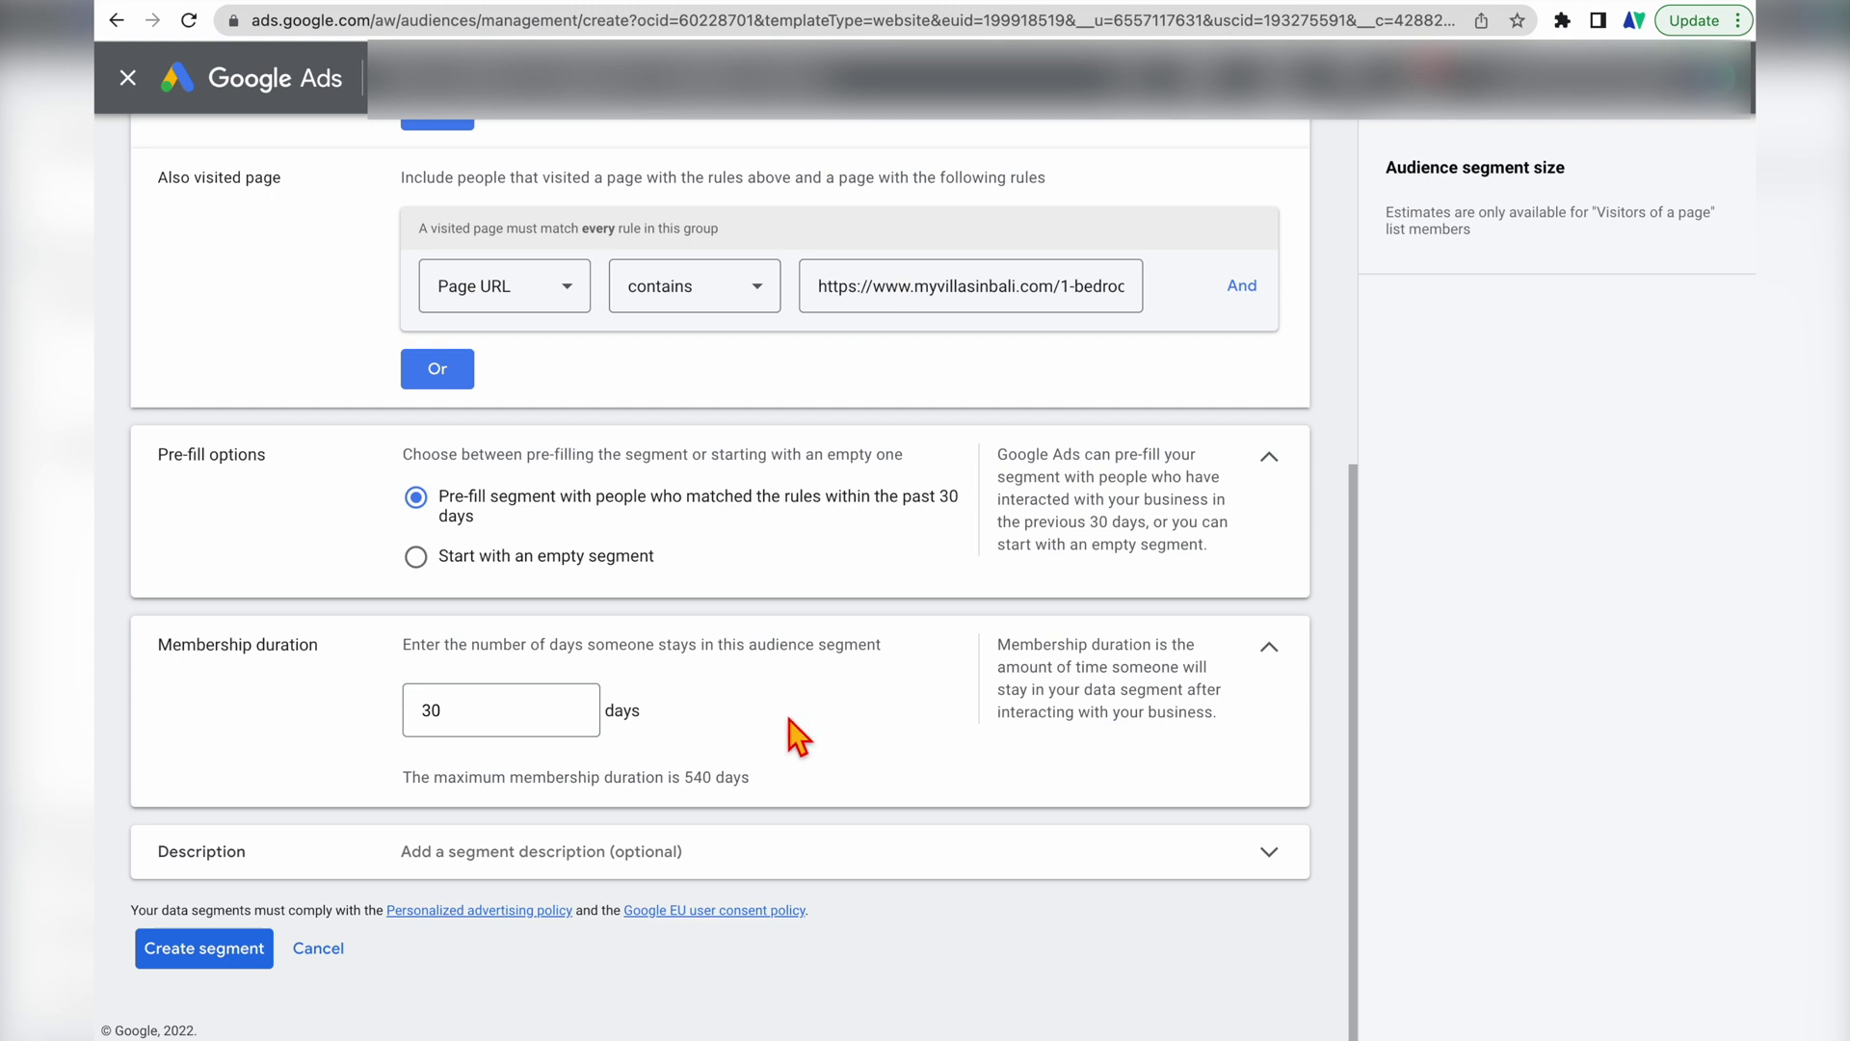
left_click_drag(686, 777, 764, 782)
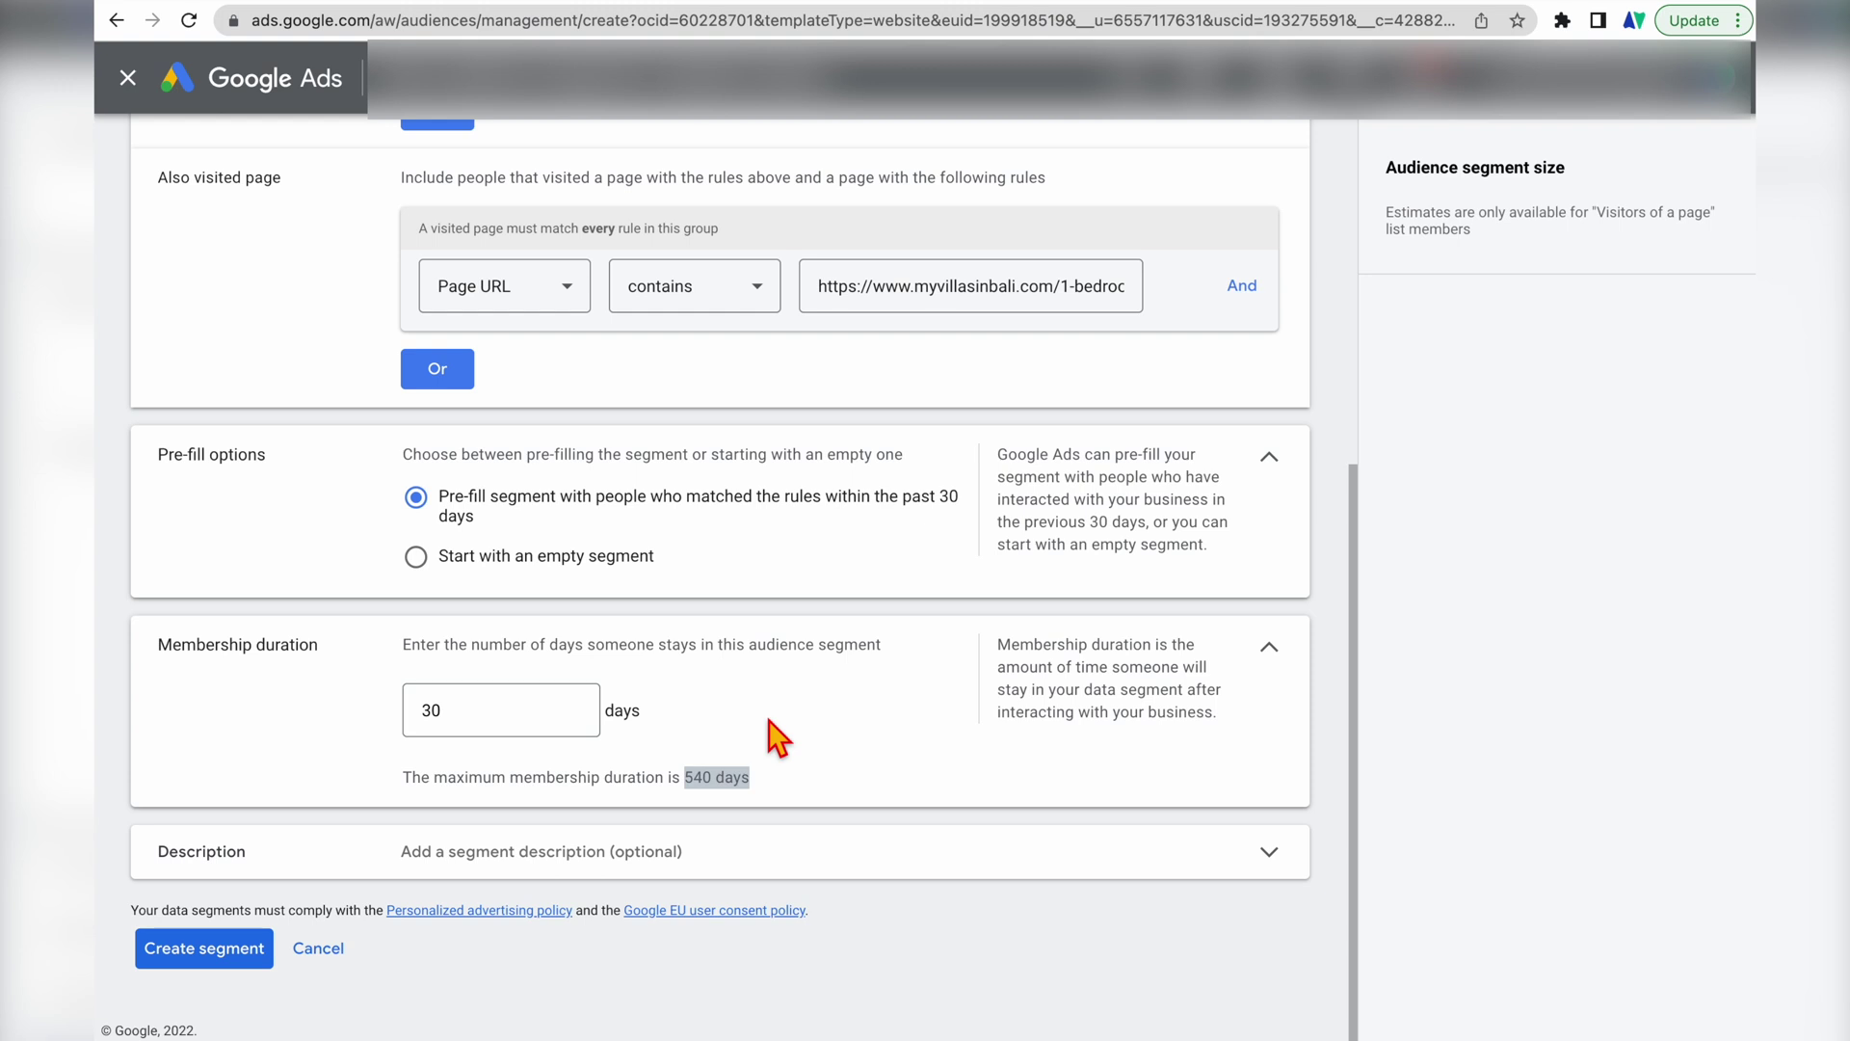
double_click(501, 691)
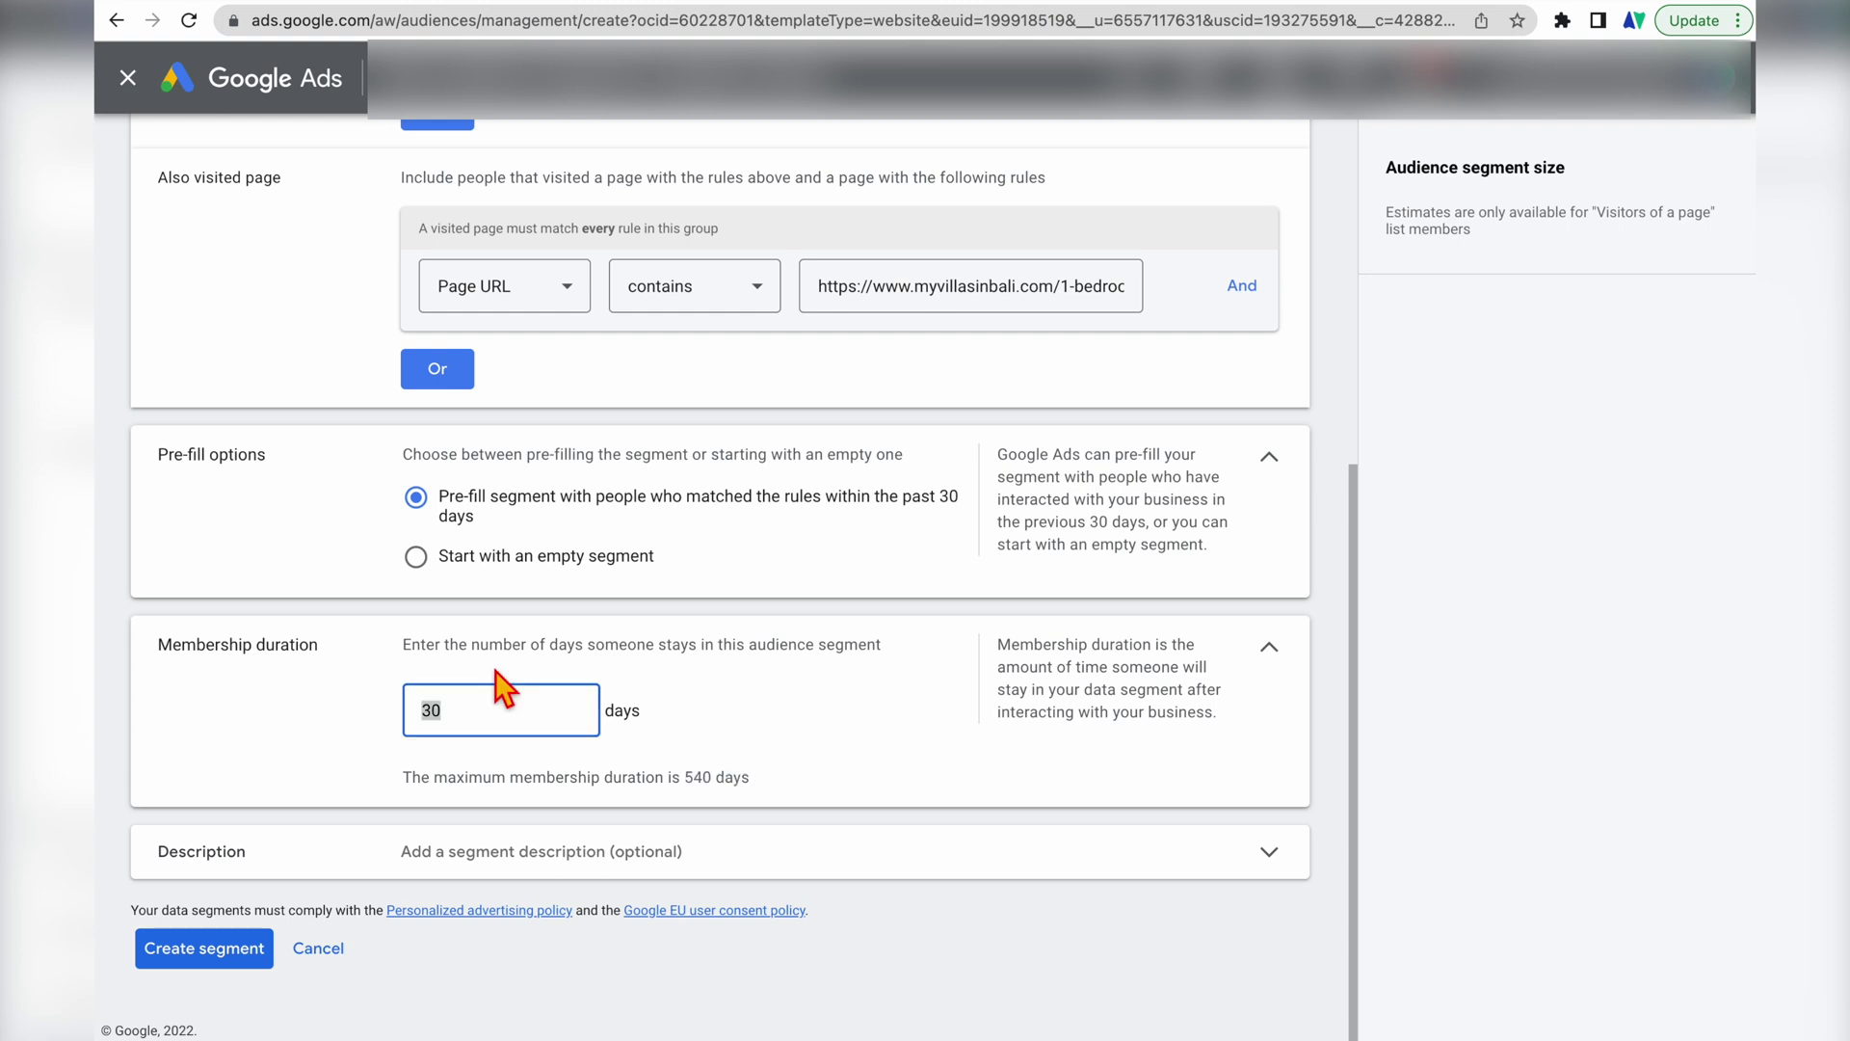
type("18")
left_click(487, 852)
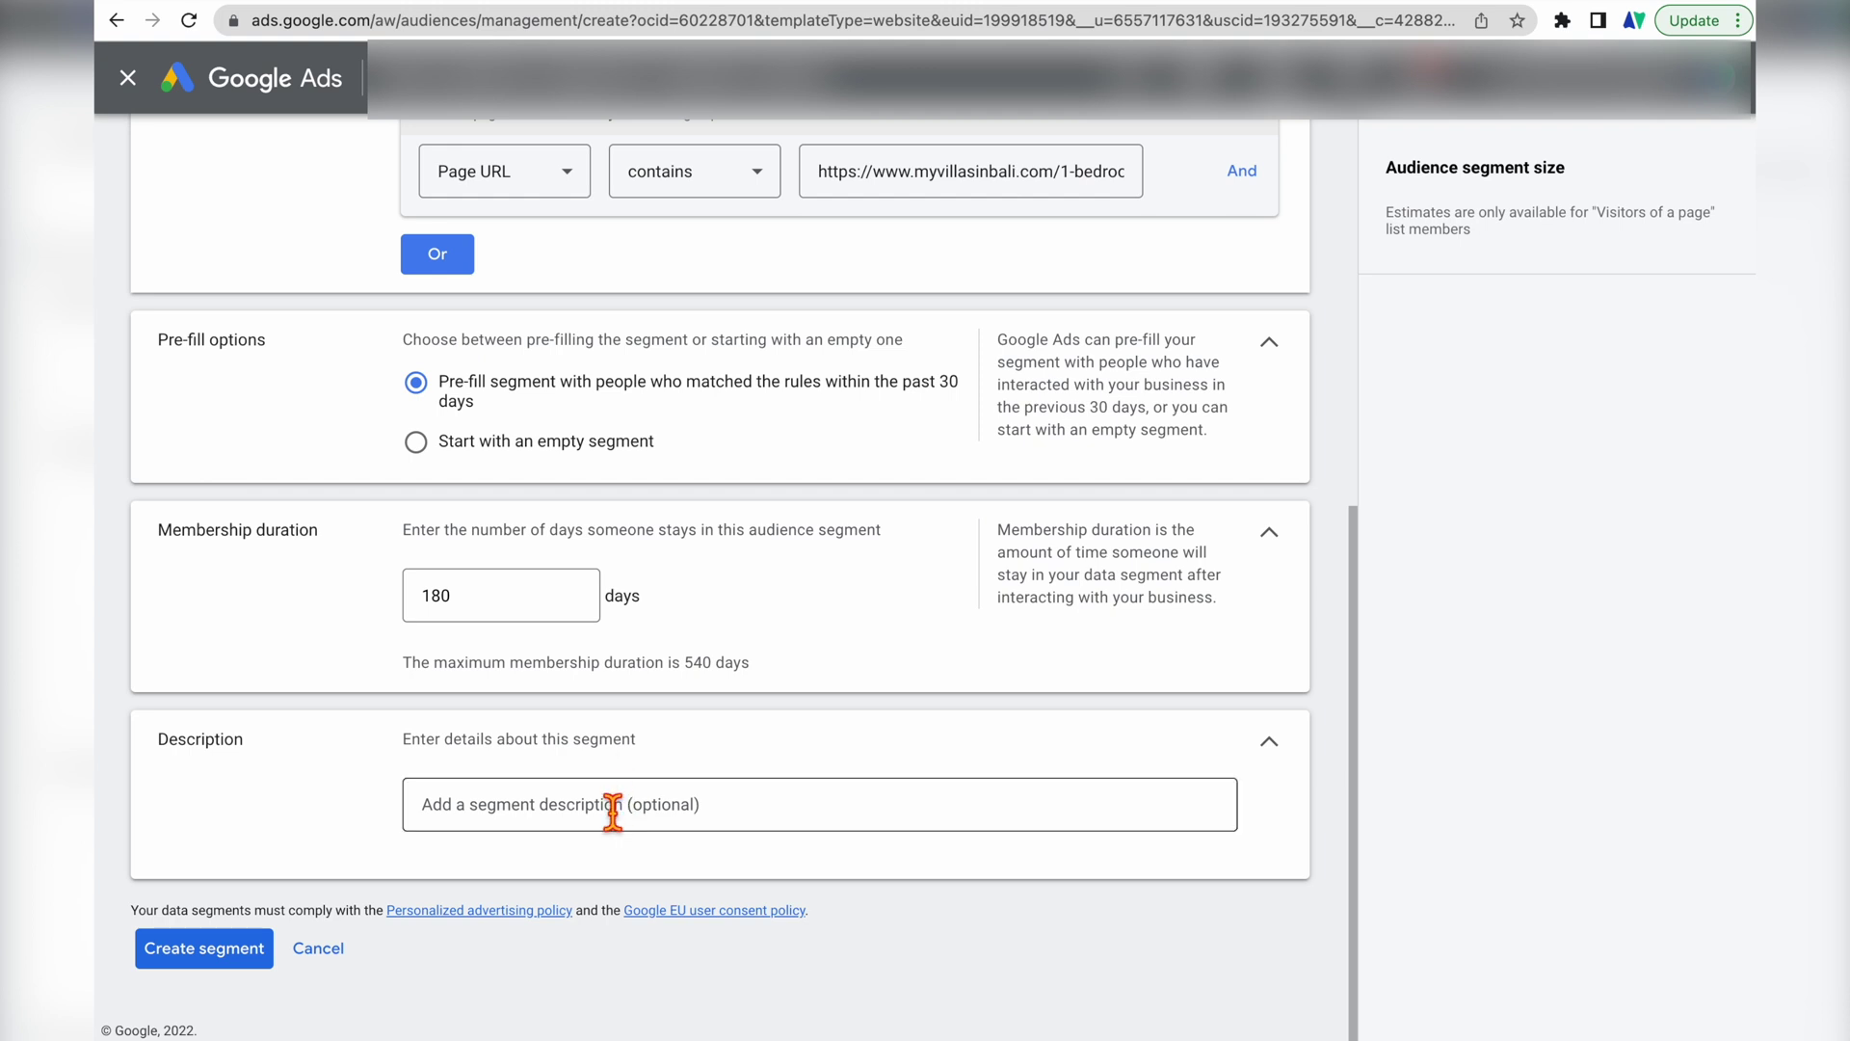
Create the segment and check its Populating size in the Segments list
left_click(241, 963)
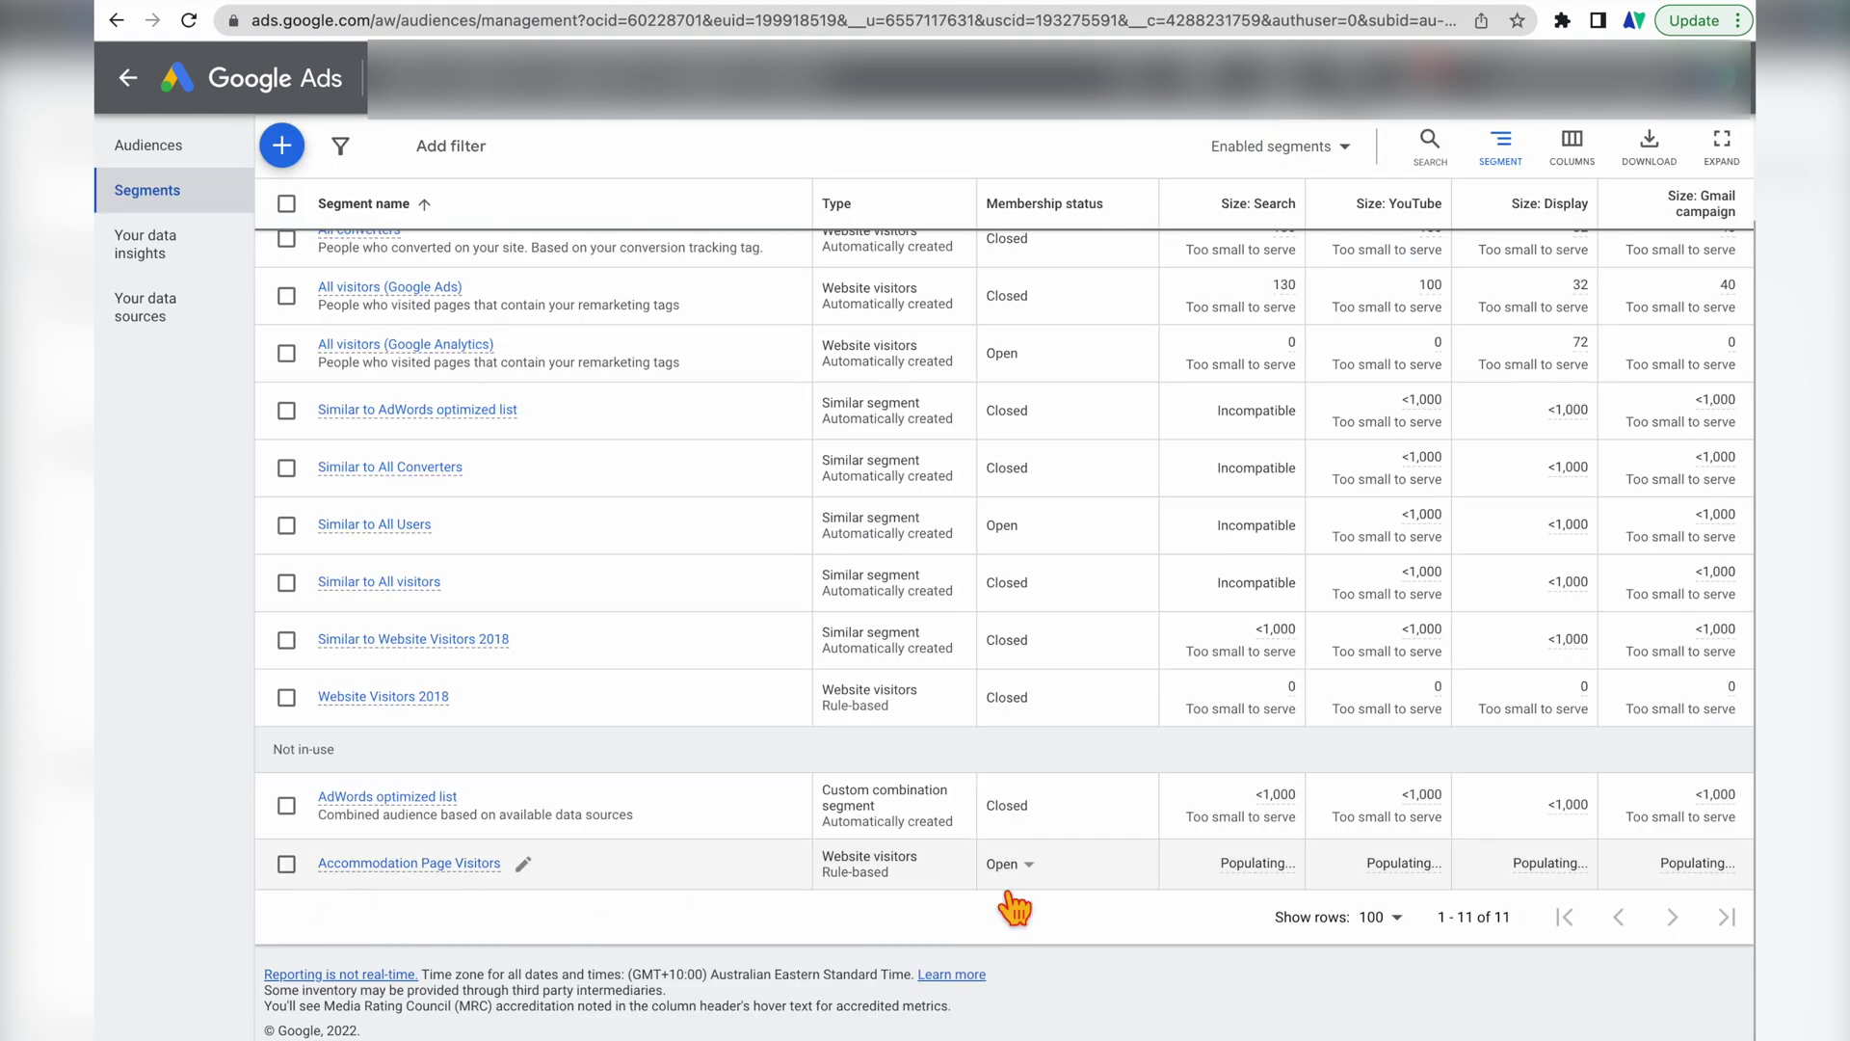
left_click_drag(1219, 867, 1303, 864)
mouse_move(1298, 879)
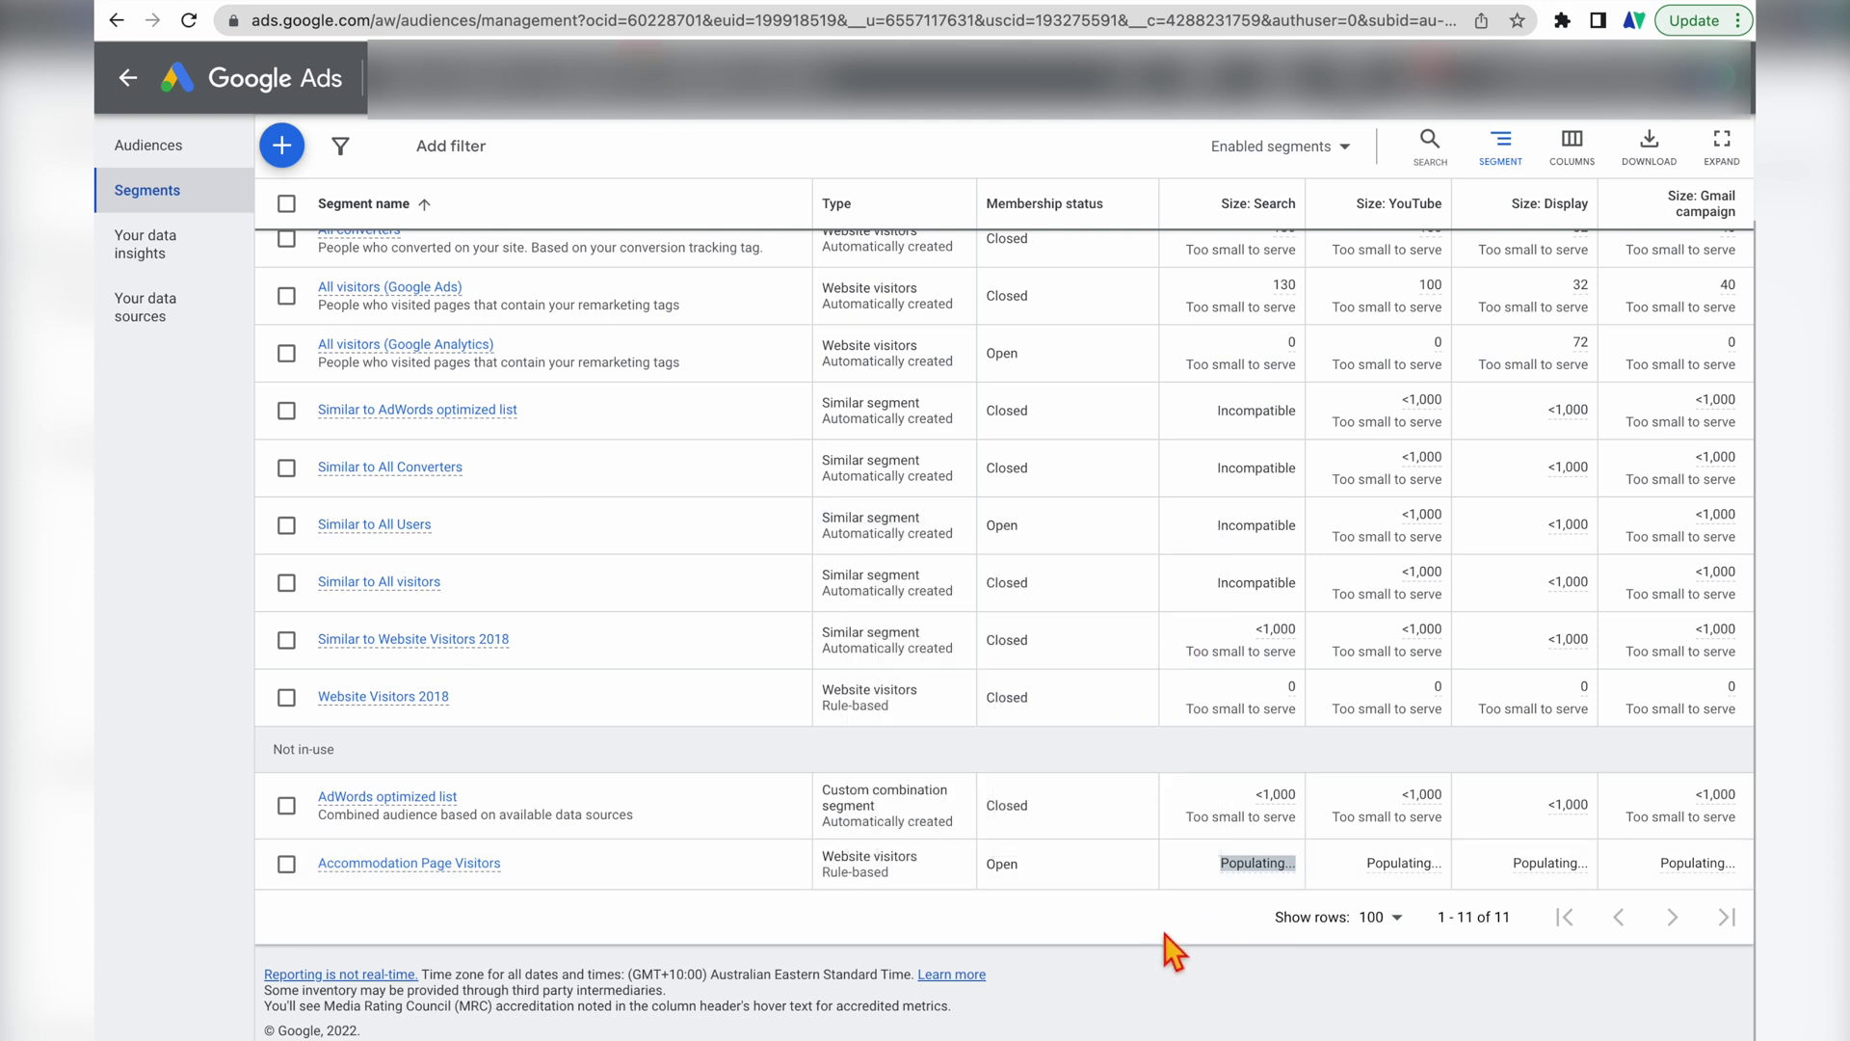
left_click_drag(1280, 794, 1300, 803)
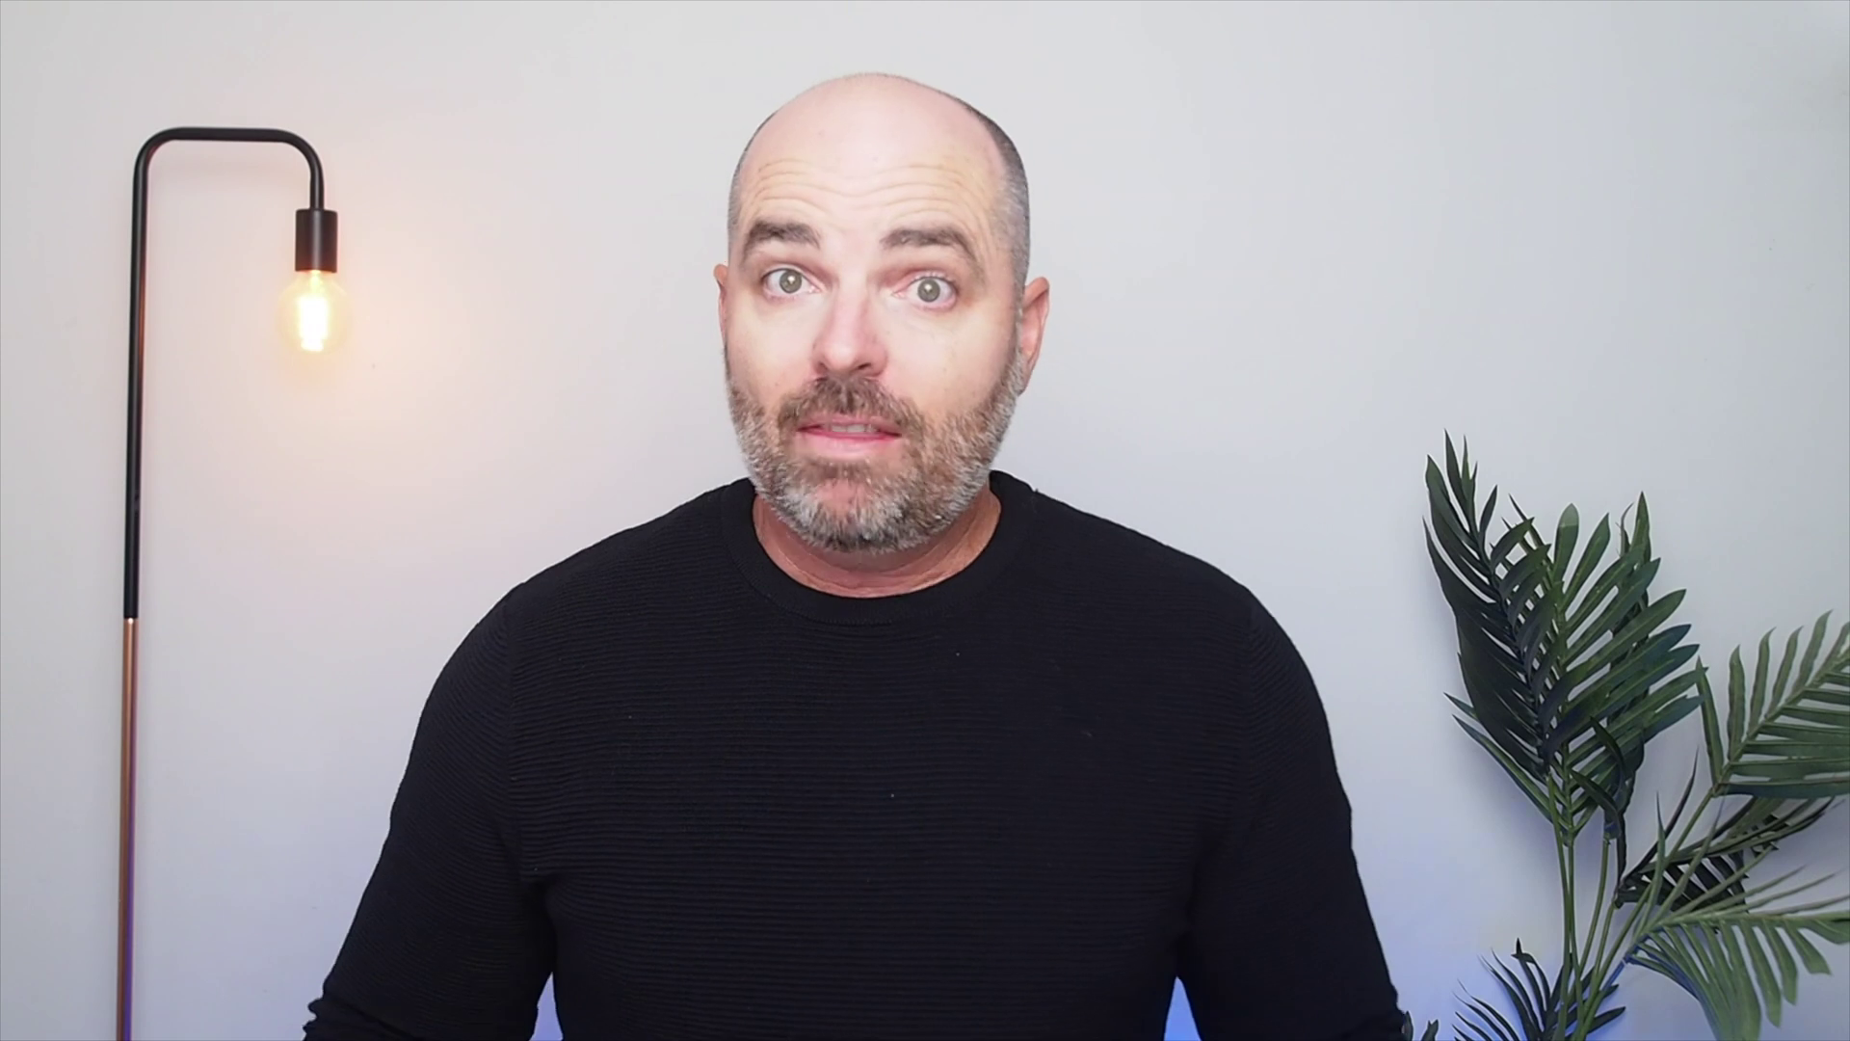